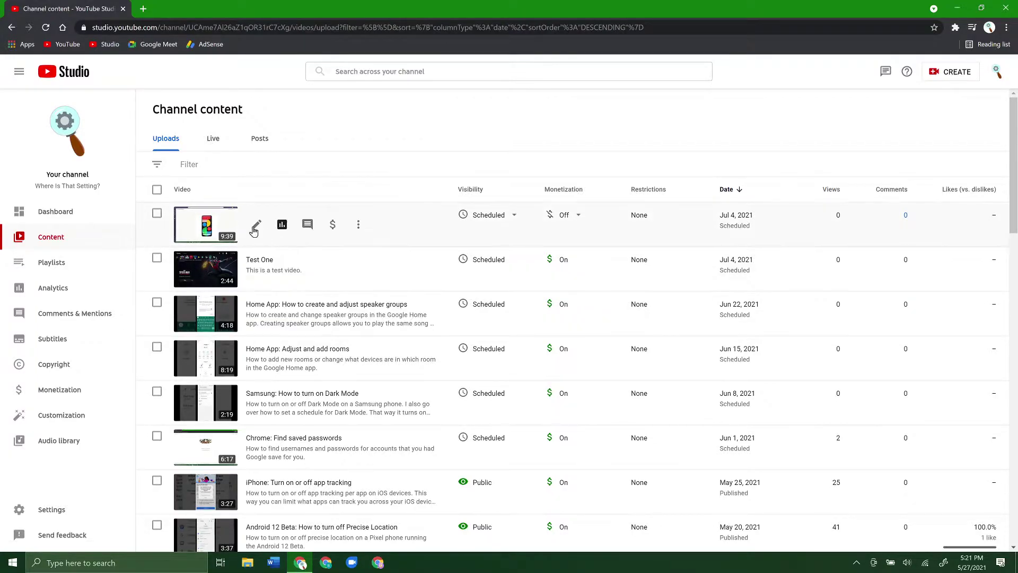
Open the scheduled Test Two video in the video editor.
{"action": "left_click", "coordinate": [255, 227]}
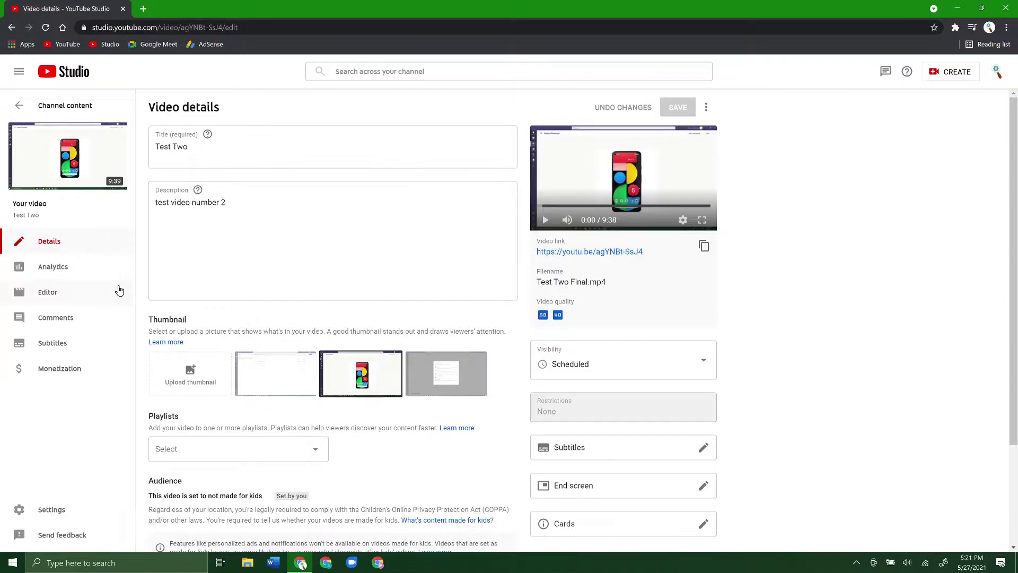
{"action": "left_click", "coordinate": [81, 293]}
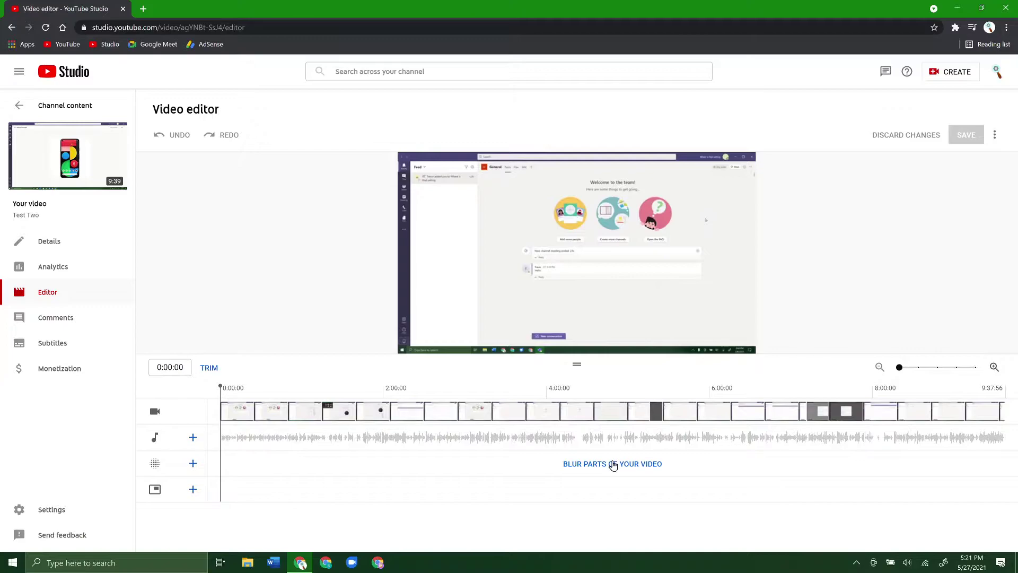
Scan the video for faces with Face blur and close the face selection.
{"action": "left_click", "coordinate": [613, 465]}
{"action": "left_click", "coordinate": [612, 464]}
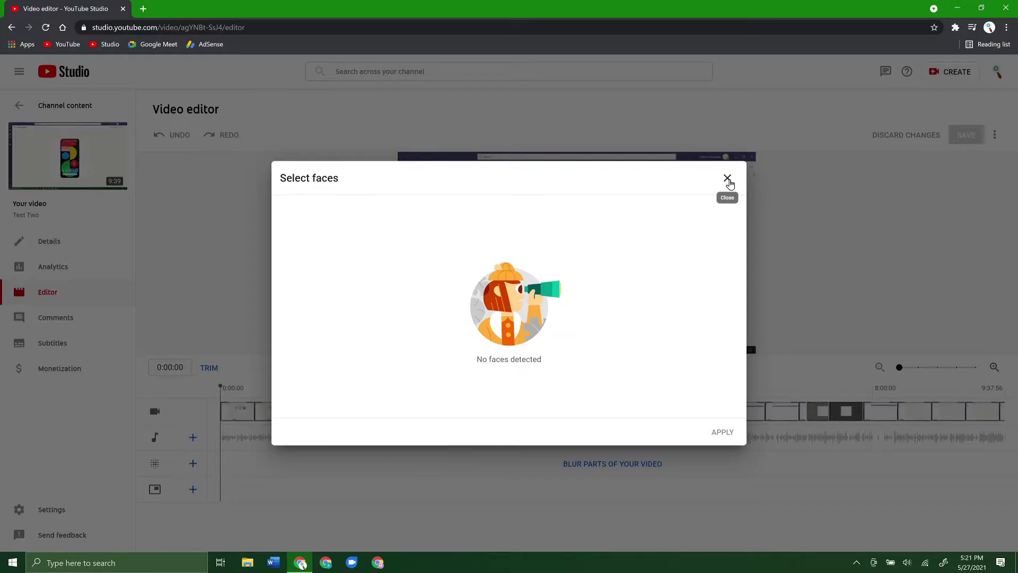
{"action": "left_click", "coordinate": [727, 178]}
Add a rectangular custom blur with object tracking, ending at 0:49:19, over the start of the chat message below the welcome illustrations.
{"action": "left_click", "coordinate": [612, 469]}
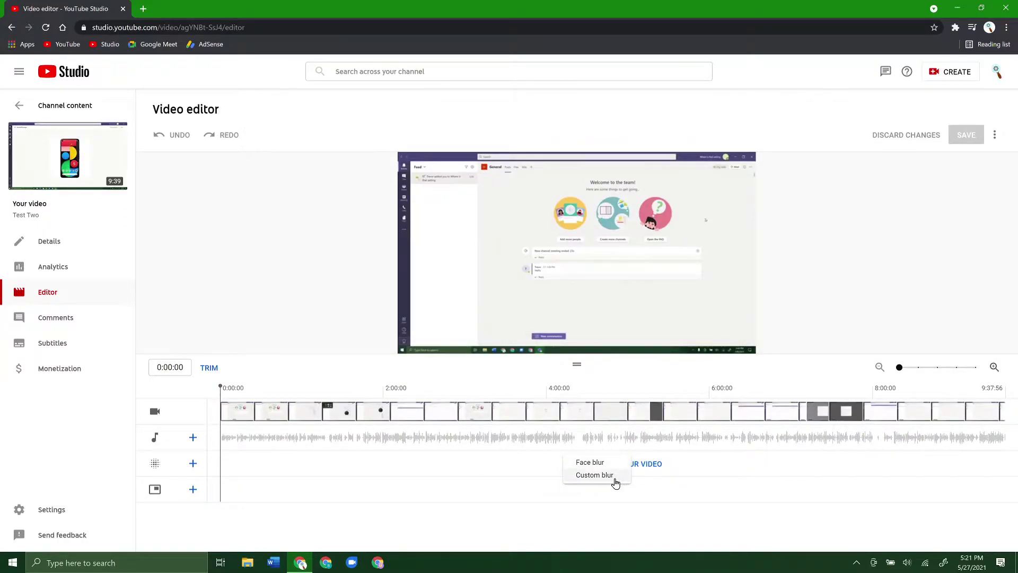
{"action": "left_click", "coordinate": [615, 480]}
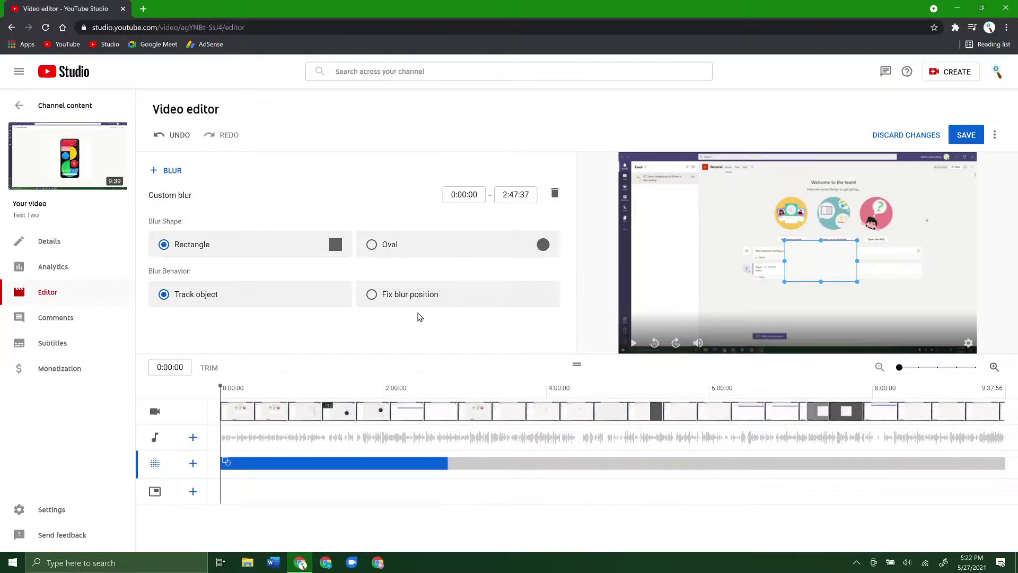
{"action": "left_click_drag", "start_coordinate": [828, 267], "coordinate": [909, 224]}
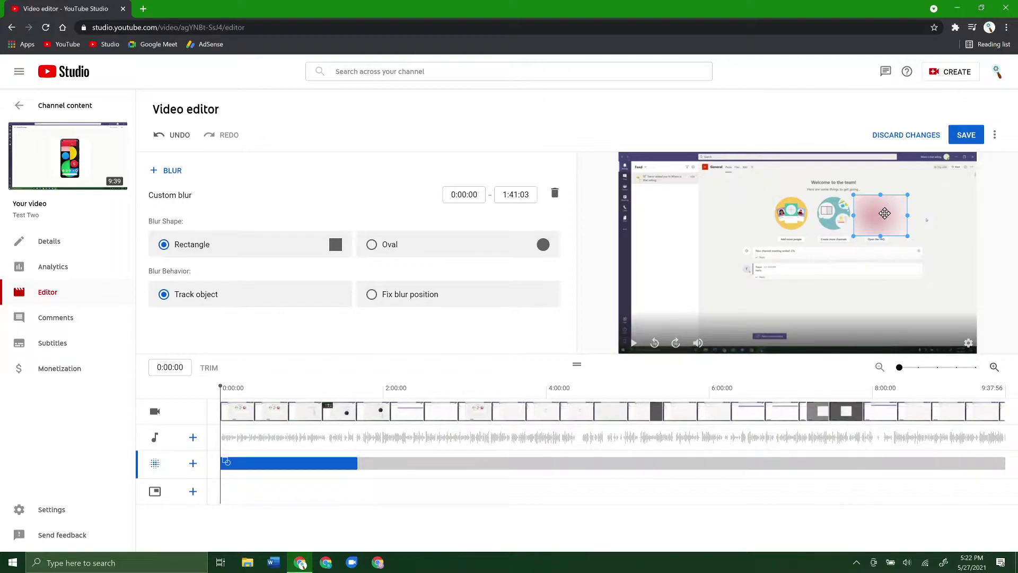
{"action": "left_click_drag", "start_coordinate": [885, 214], "coordinate": [752, 276]}
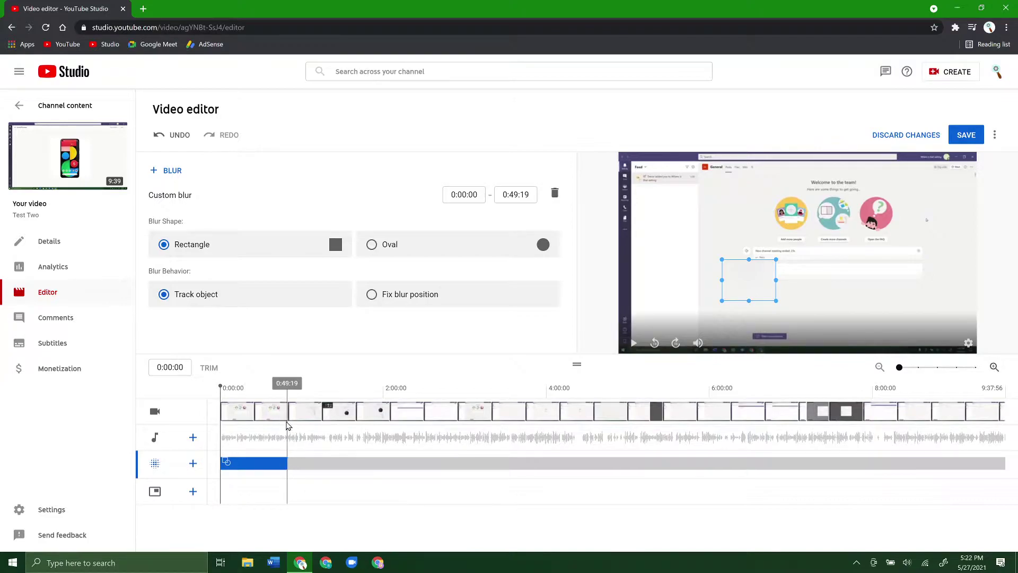
Mute the preview and check the tracked blur at several points, before and just past its end at 0:49:19.
{"action": "left_click", "coordinate": [697, 342]}
{"action": "key", "text": "space"}
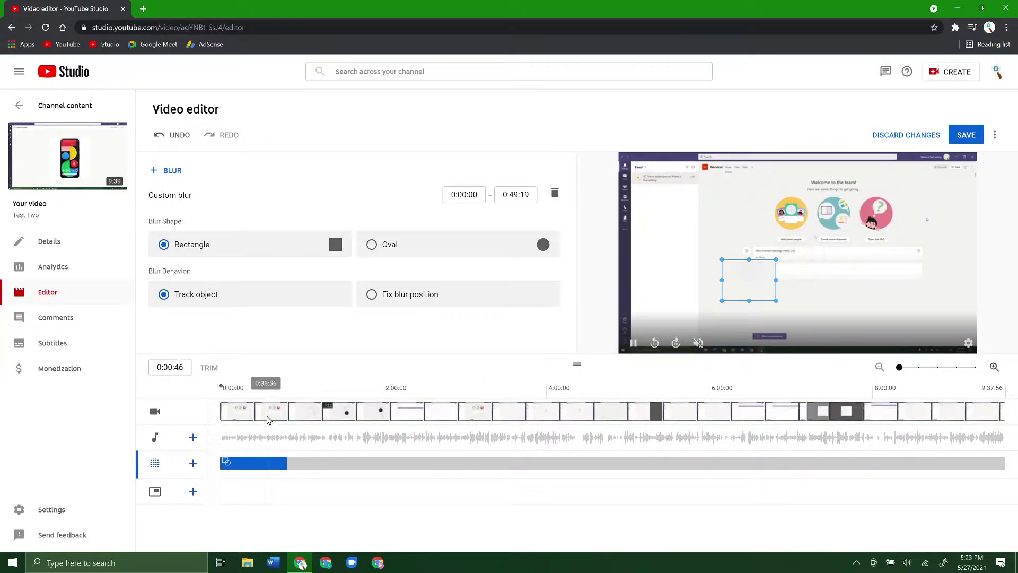
{"action": "left_click", "coordinate": [268, 419]}
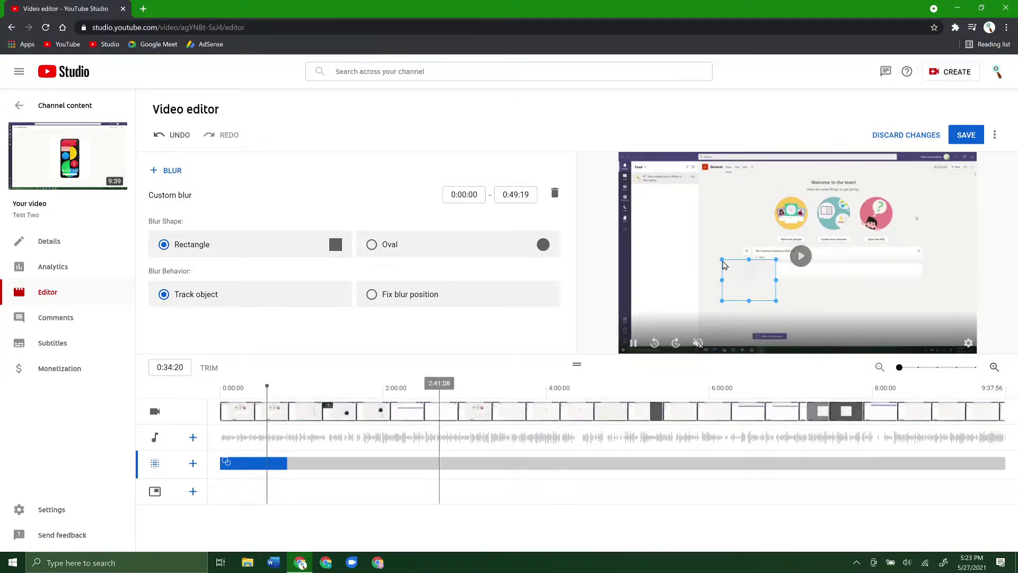
{"action": "left_click", "coordinate": [281, 411]}
{"action": "key", "text": "space"}
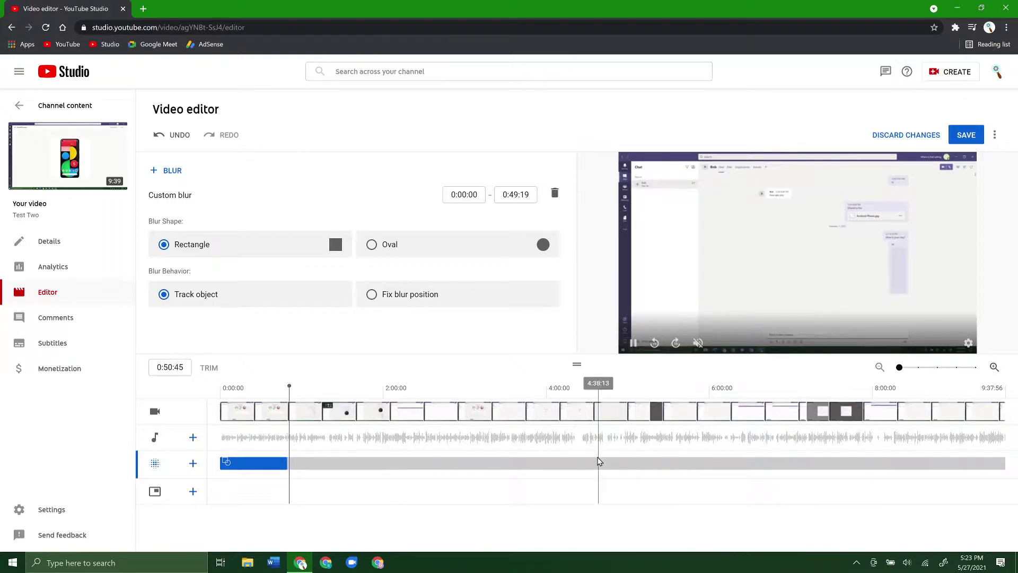
{"action": "key", "text": "space"}
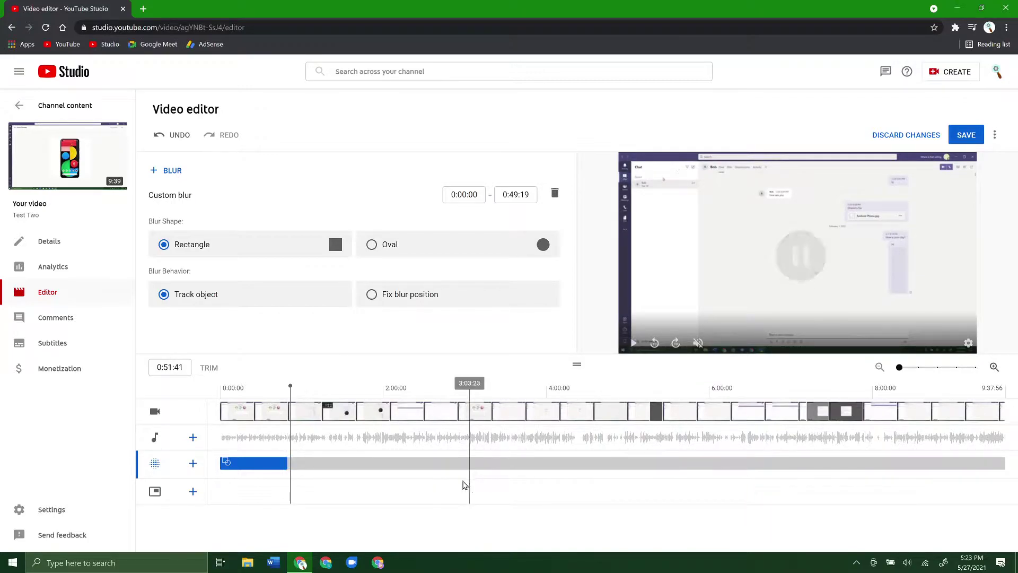
{"action": "left_click", "coordinate": [277, 436]}
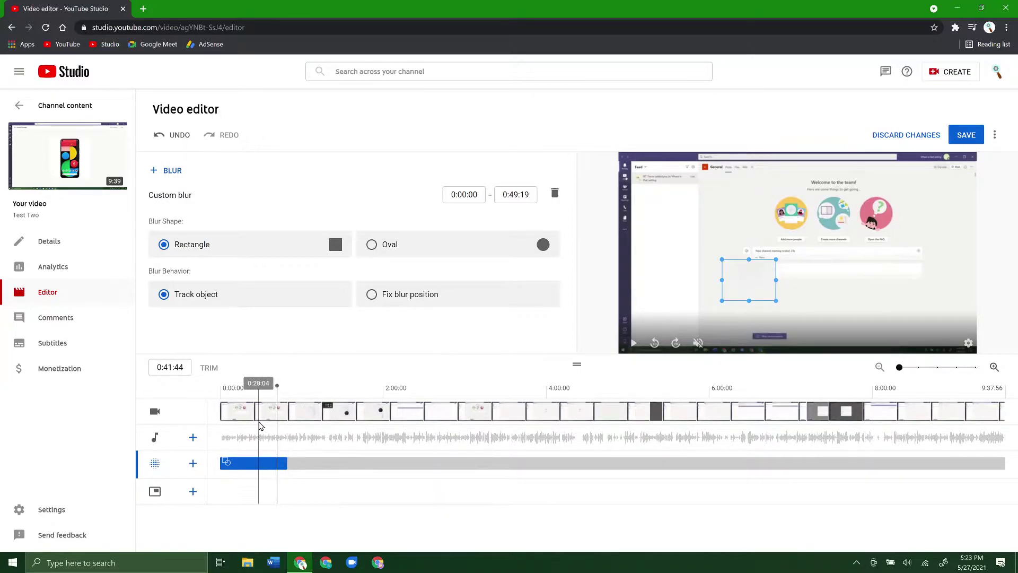
{"action": "left_click_drag", "start_coordinate": [276, 427], "coordinate": [261, 427]}
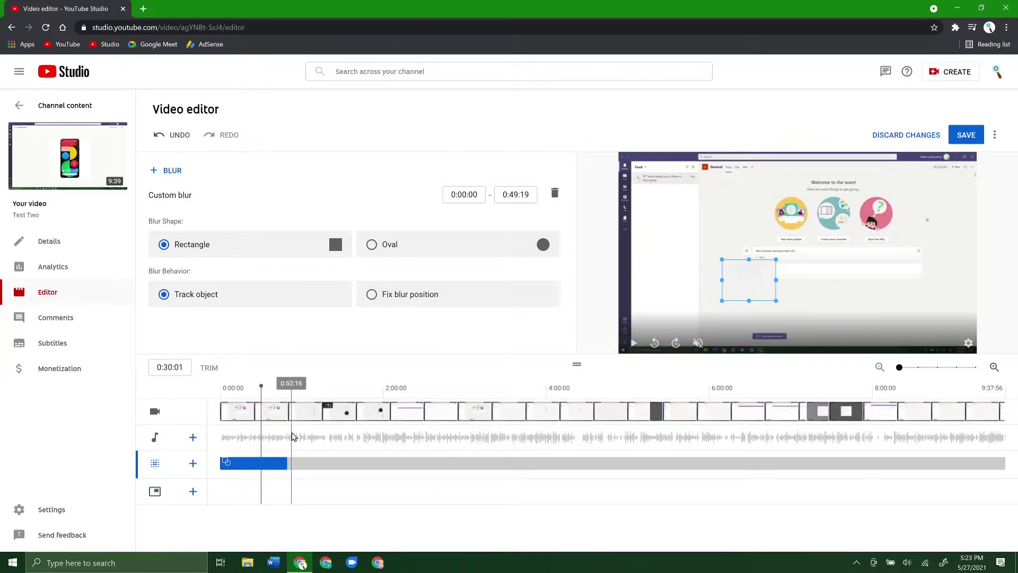
{"action": "left_click", "coordinate": [227, 418]}
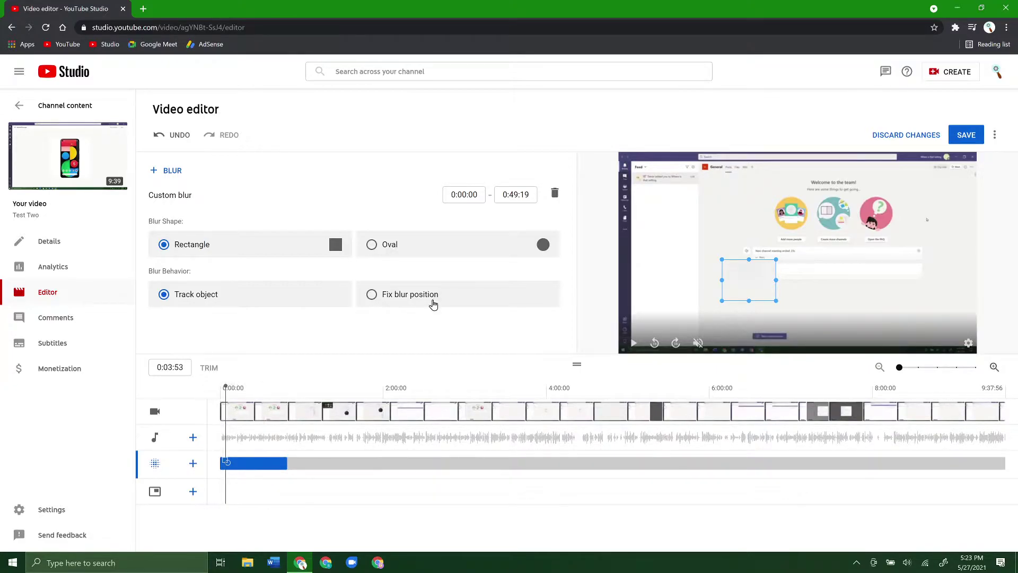
Fix the blur position over the third welcome illustration and extend the blur's end to 5:24:25.
{"action": "left_click", "coordinate": [410, 296]}
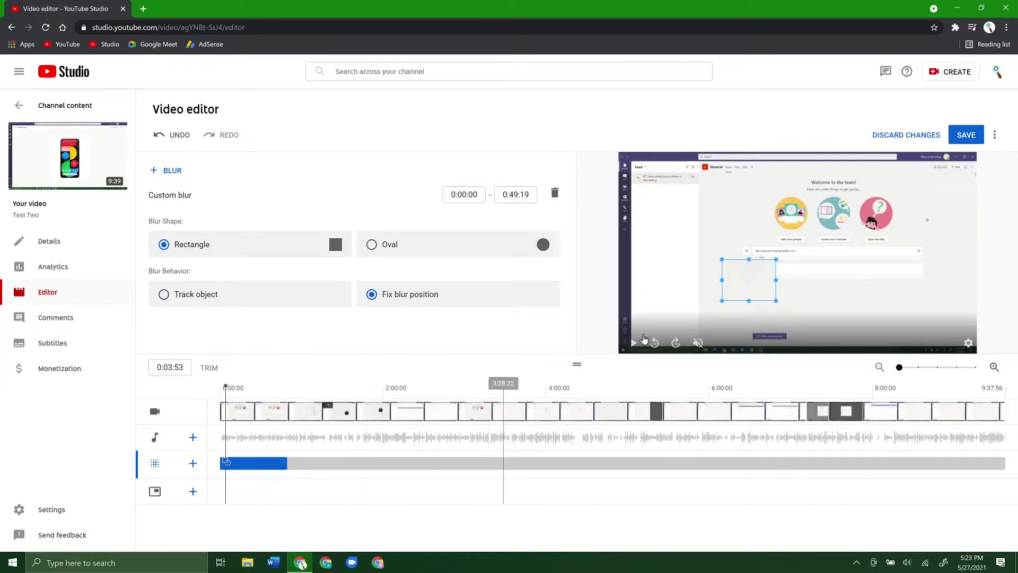
{"action": "left_click_drag", "start_coordinate": [756, 283], "coordinate": [888, 215]}
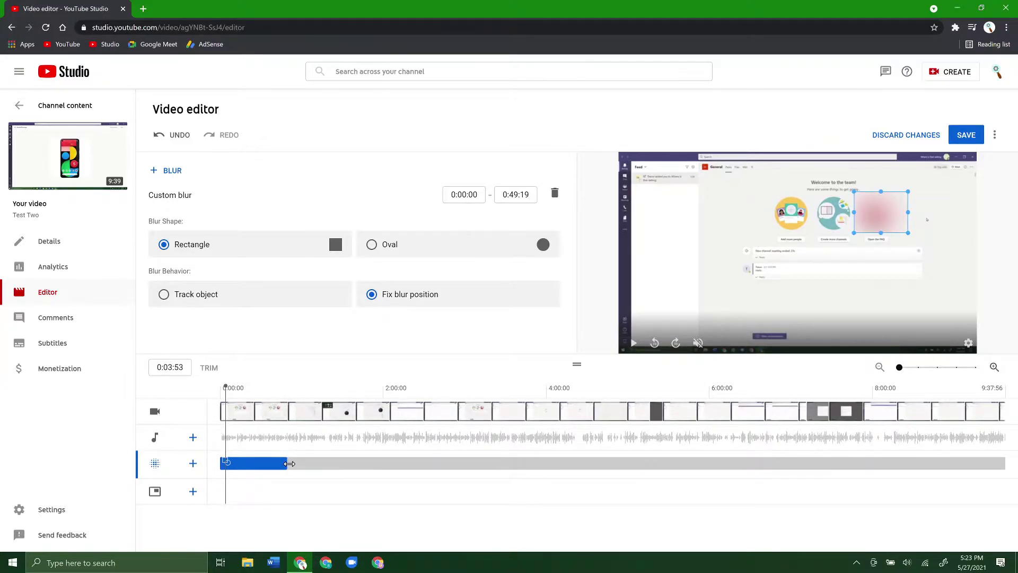
{"action": "left_click_drag", "start_coordinate": [290, 463], "coordinate": [661, 463]}
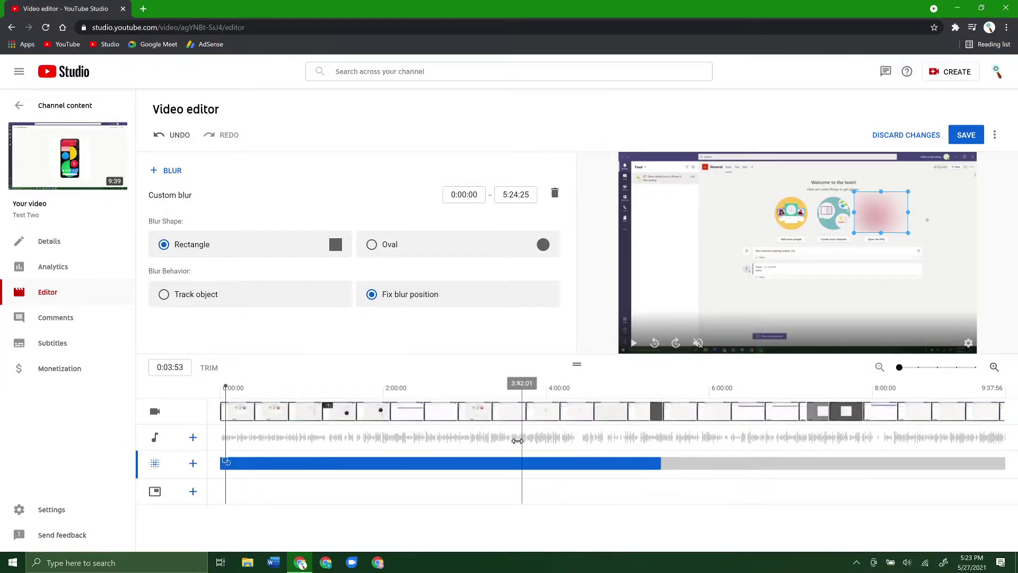
With the playhead at 4:13:38, resize and move the blur rectangle over the area beside the "Drag files here" folder.
{"action": "left_click", "coordinate": [510, 429]}
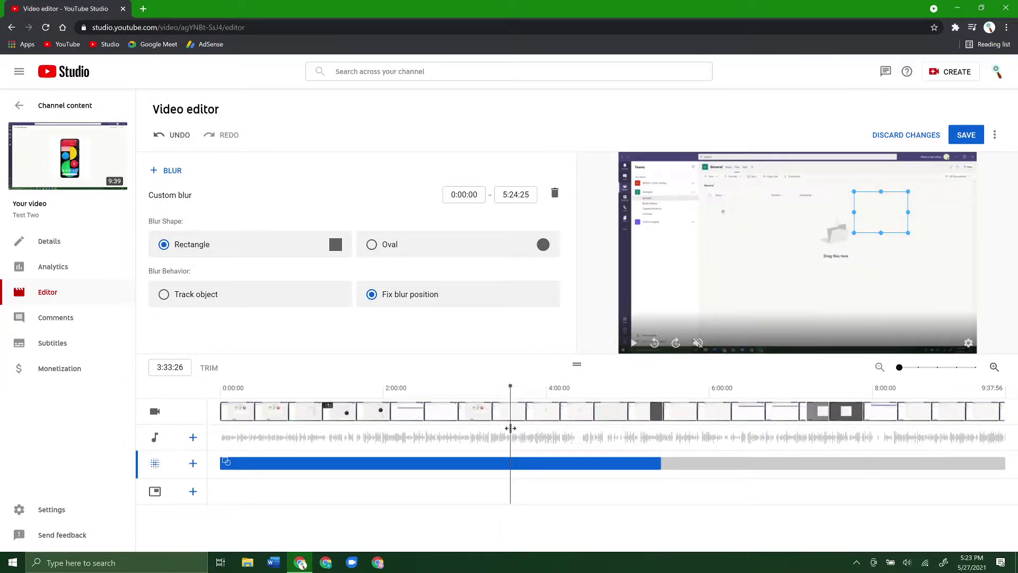
{"action": "left_click", "coordinate": [565, 412]}
{"action": "left_click_drag", "start_coordinate": [854, 232], "coordinate": [759, 300]}
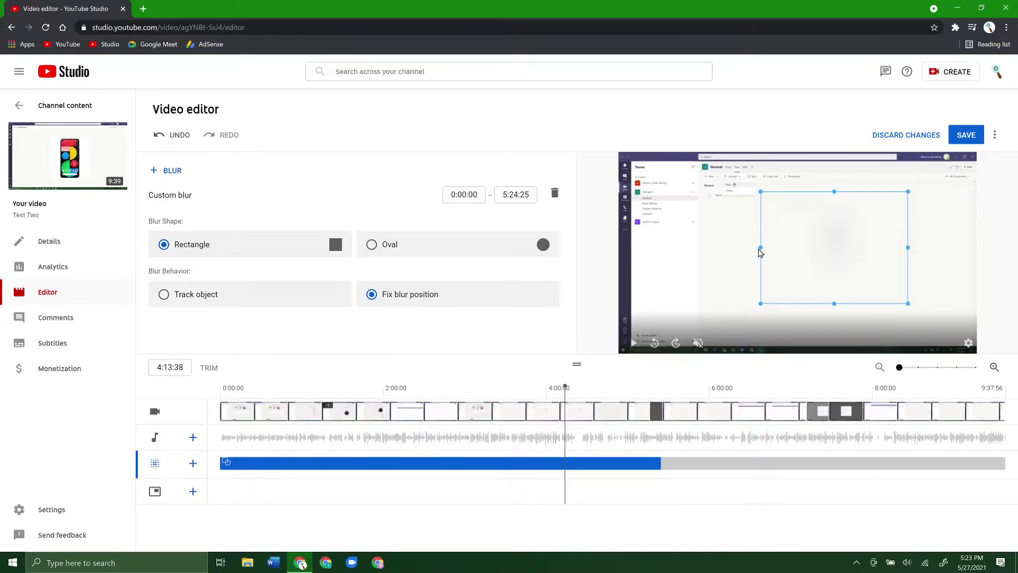
{"action": "left_click_drag", "start_coordinate": [761, 249], "coordinate": [643, 293]}
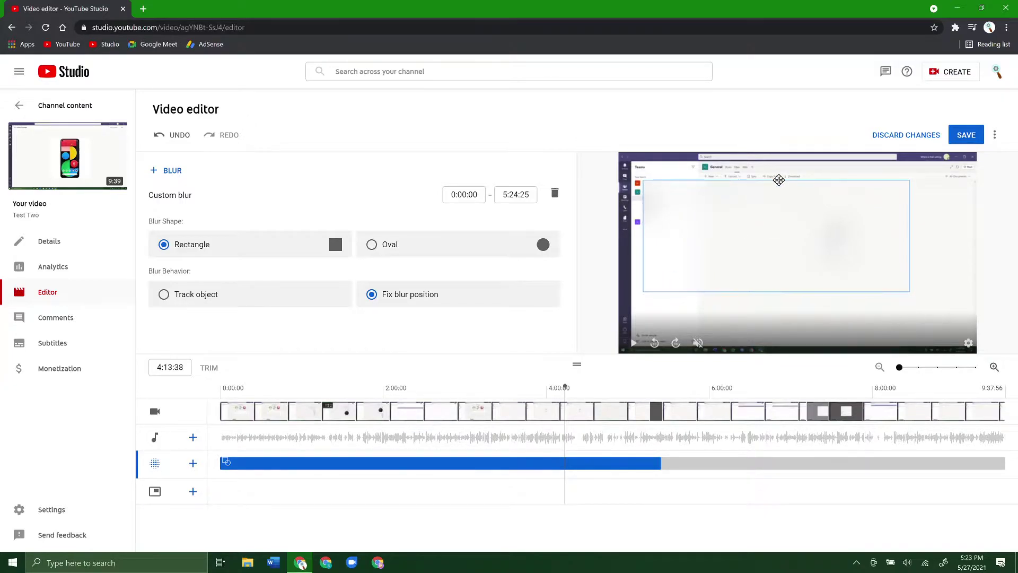
{"action": "left_click_drag", "start_coordinate": [769, 230], "coordinate": [843, 254]}
{"action": "left_click_drag", "start_coordinate": [888, 311], "coordinate": [896, 255]}
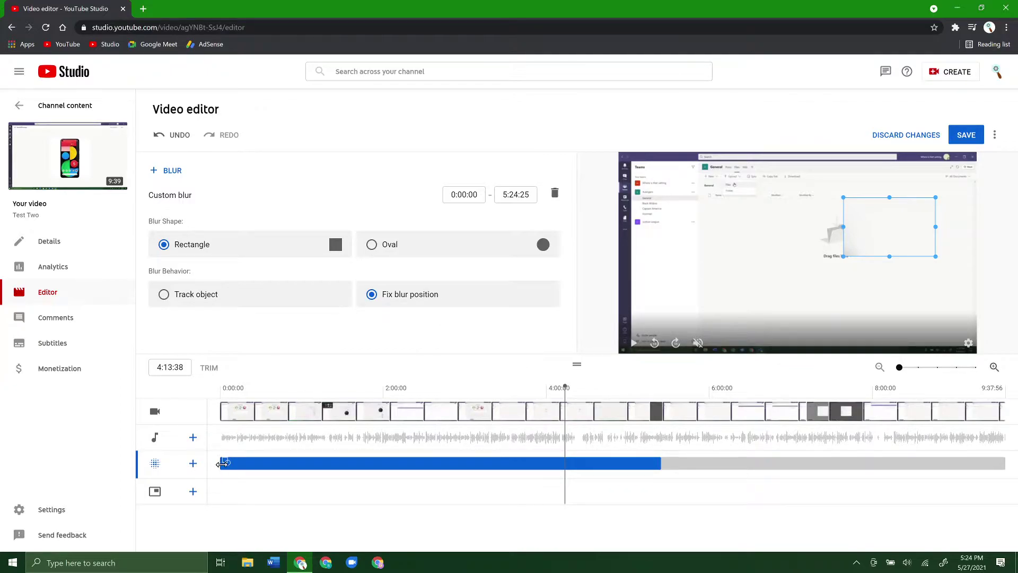
Set the blur's start time to 3:20:44, copied from the playhead placed where the folder graphic appears.
{"action": "left_click_drag", "start_coordinate": [222, 464], "coordinate": [477, 474]}
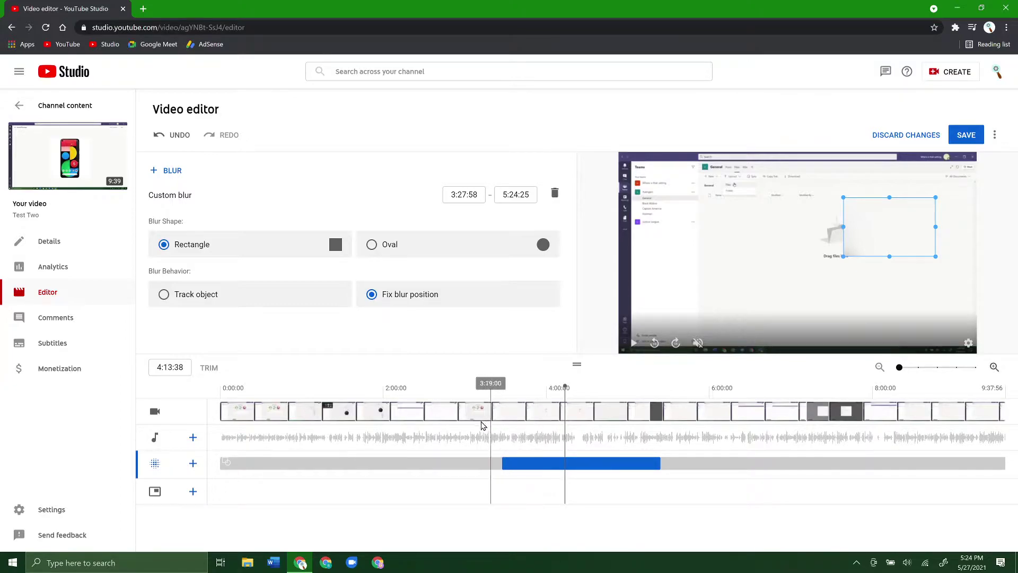
{"action": "left_click", "coordinate": [502, 423]}
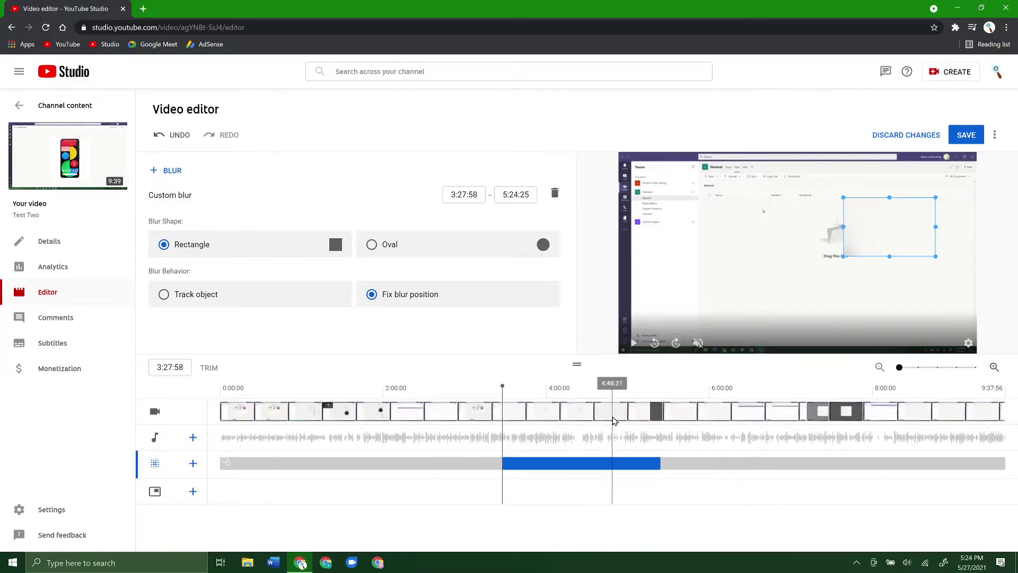
{"action": "left_click", "coordinate": [494, 424]}
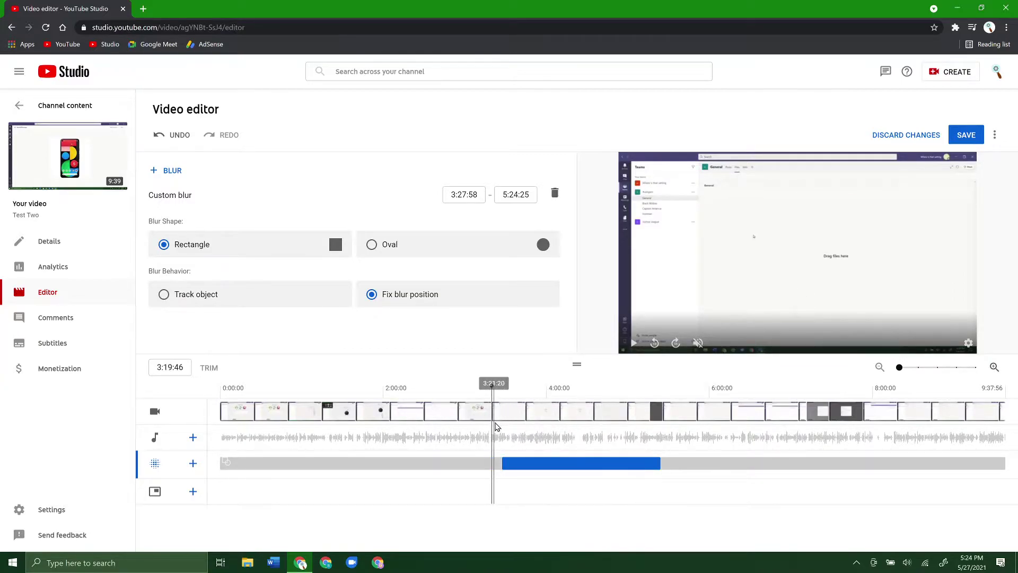
{"action": "left_click", "coordinate": [495, 425]}
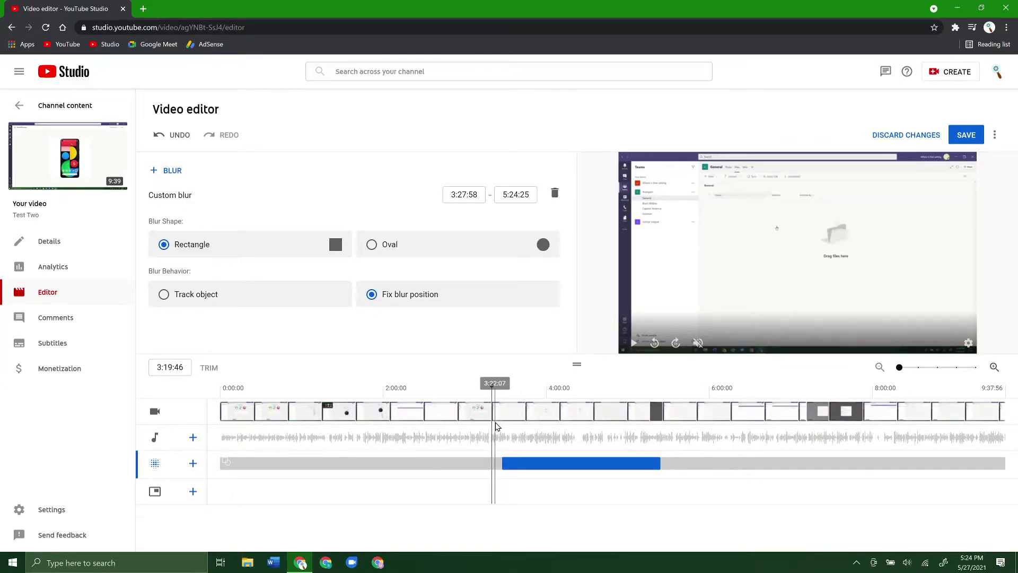
{"action": "left_click", "coordinate": [993, 368]}
{"action": "left_click", "coordinate": [993, 369]}
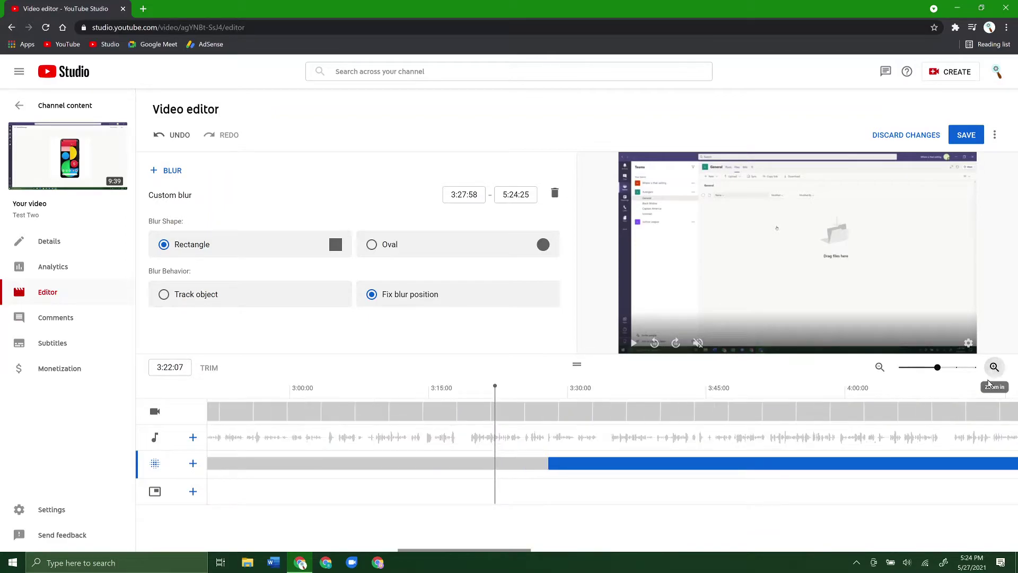
{"action": "left_click", "coordinate": [481, 417]}
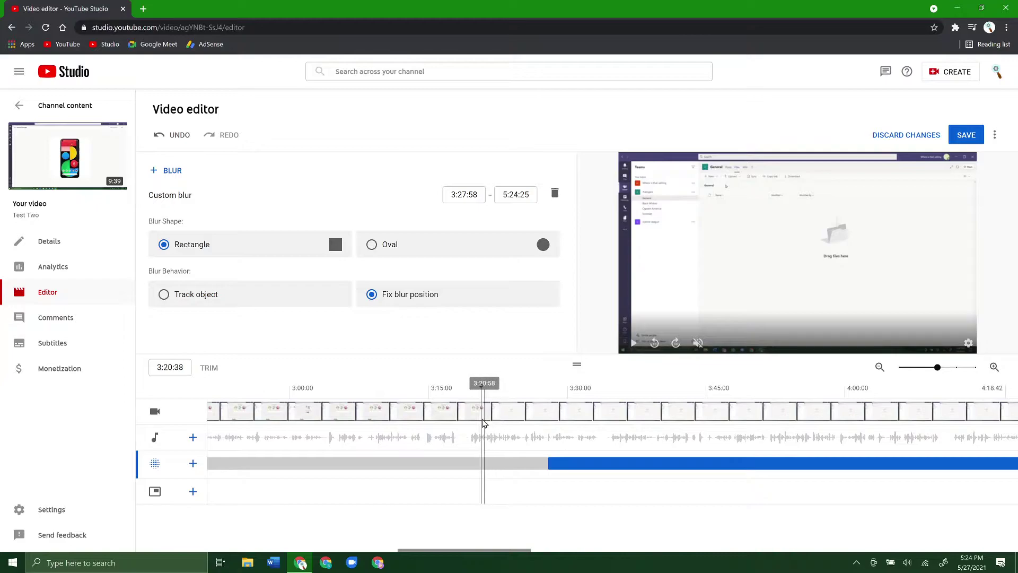
{"action": "left_click", "coordinate": [474, 422]}
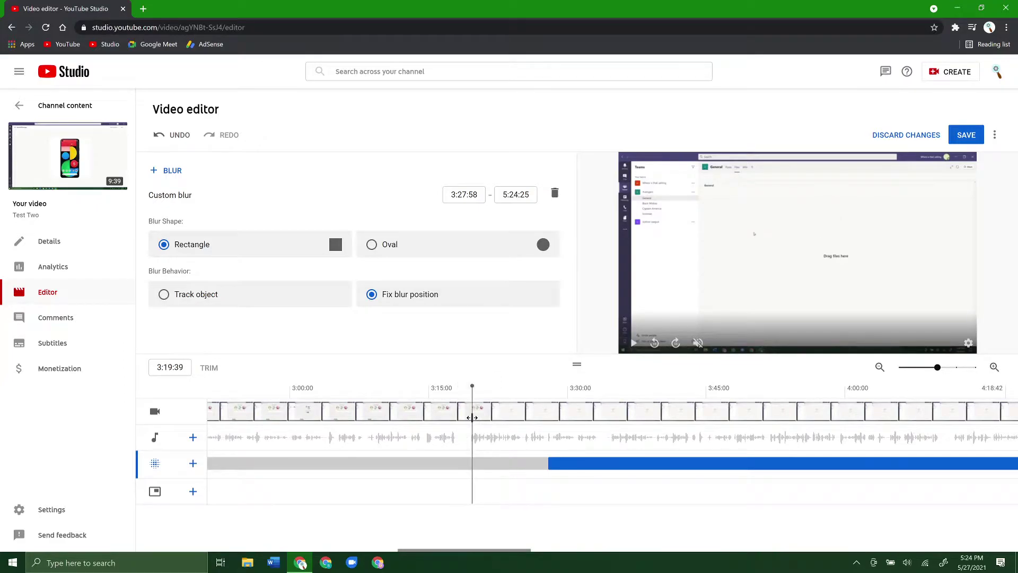
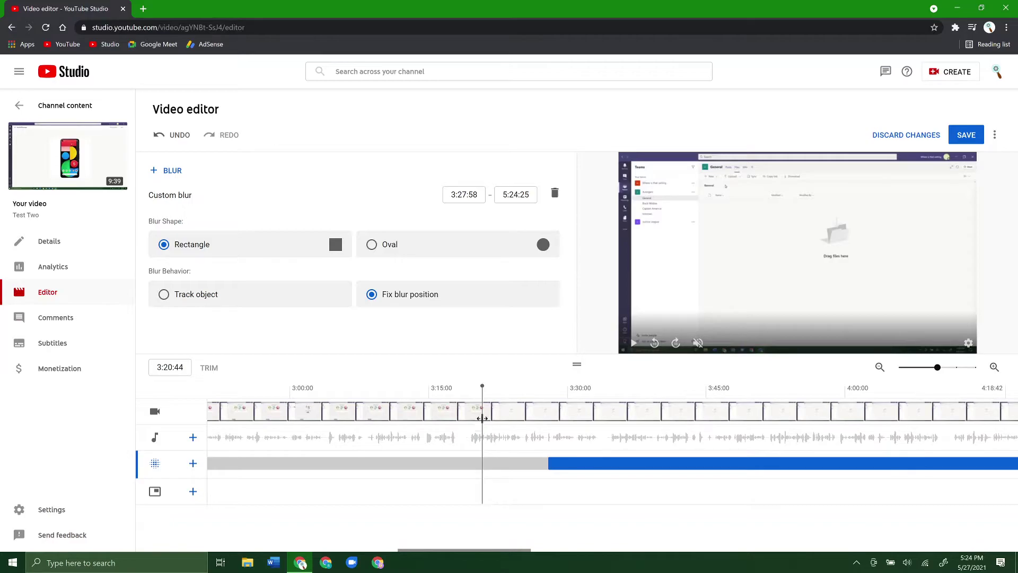
{"action": "left_click", "coordinate": [167, 366]}
{"action": "key", "text": "ctrl+c"}
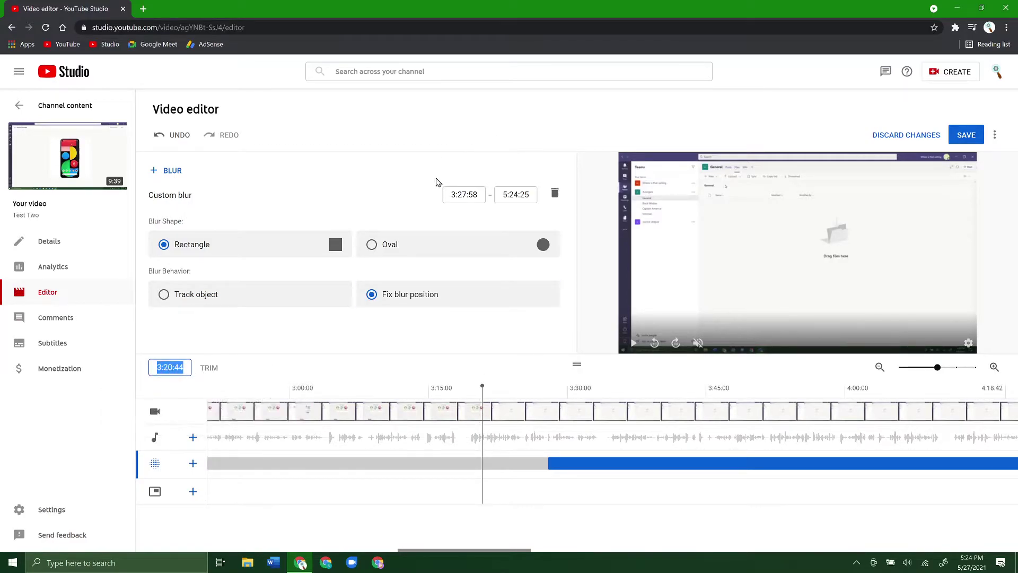
{"action": "left_click", "coordinate": [464, 196]}
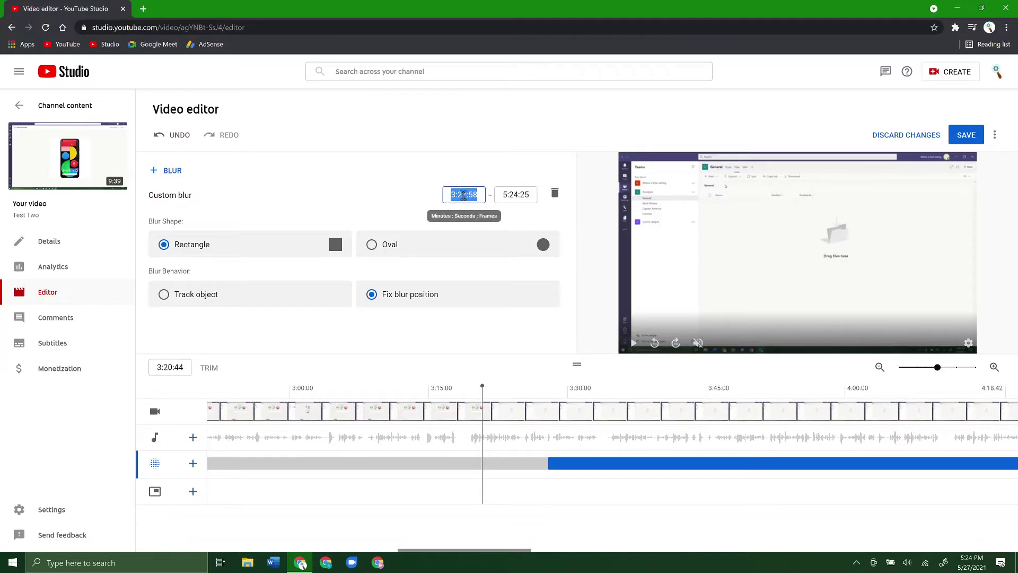
{"action": "key", "text": "ctrl+v"}
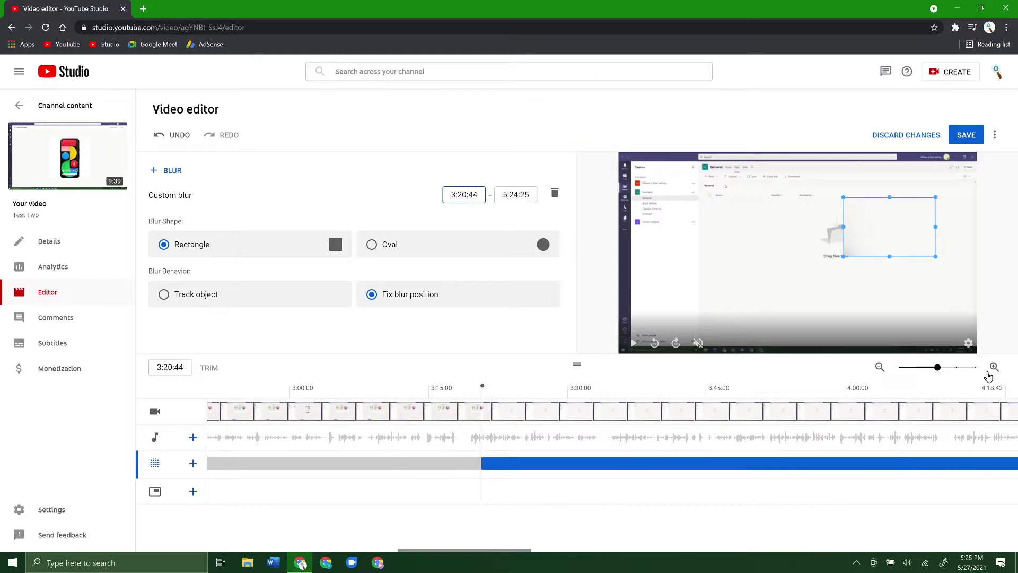
Place the playhead at 4:31:38, around the point where the folder graphic gives way to the file list.
{"action": "left_click", "coordinate": [879, 368]}
{"action": "left_click", "coordinate": [878, 367]}
{"action": "left_click", "coordinate": [879, 368]}
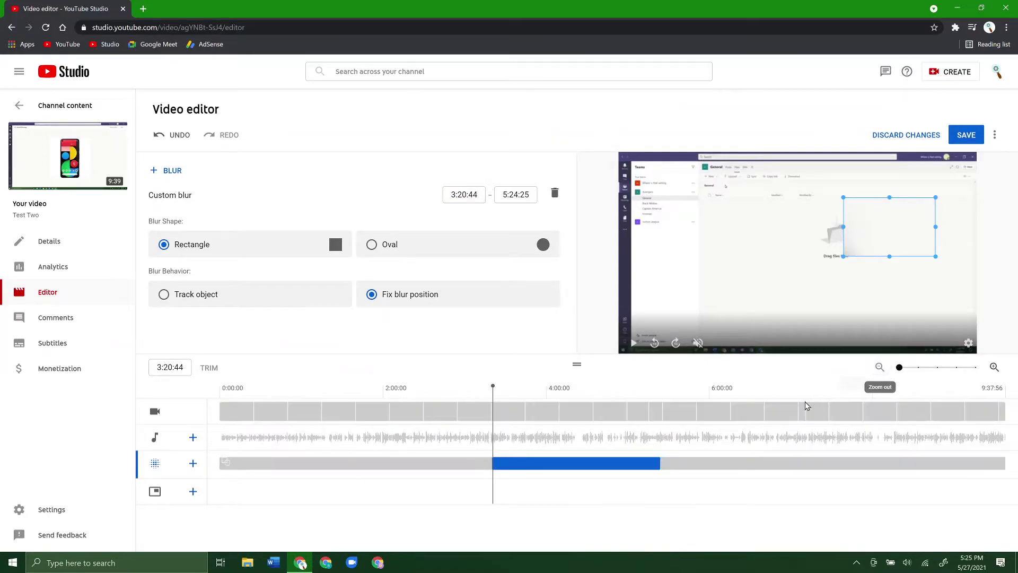
{"action": "left_click", "coordinate": [586, 434]}
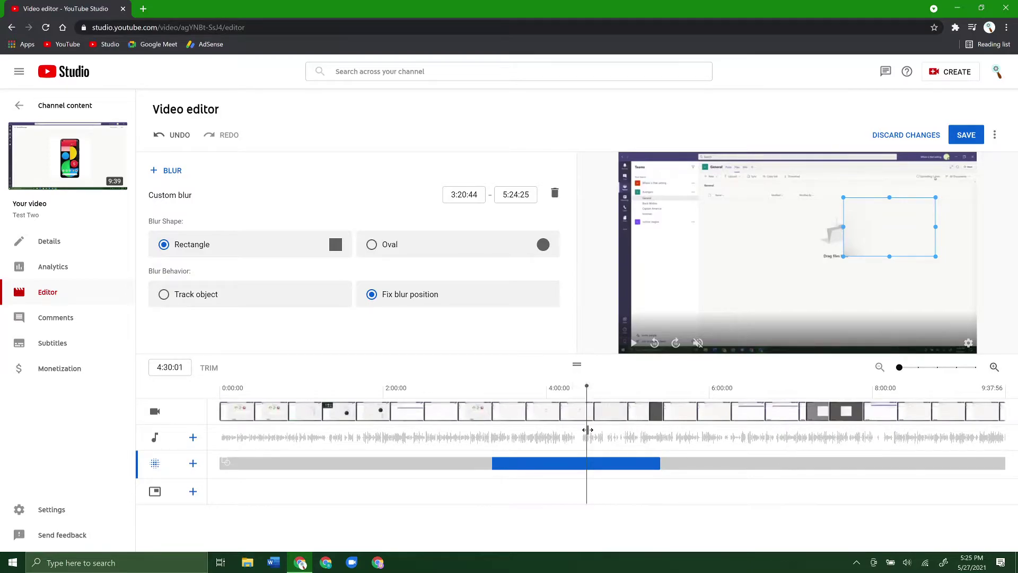
{"action": "left_click", "coordinate": [995, 368]}
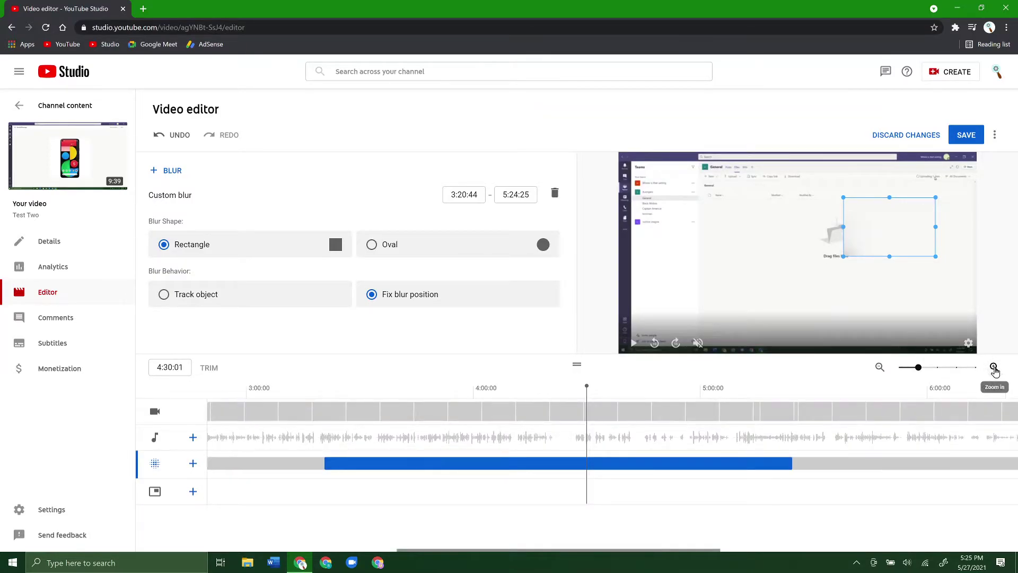
{"action": "left_click", "coordinate": [994, 368]}
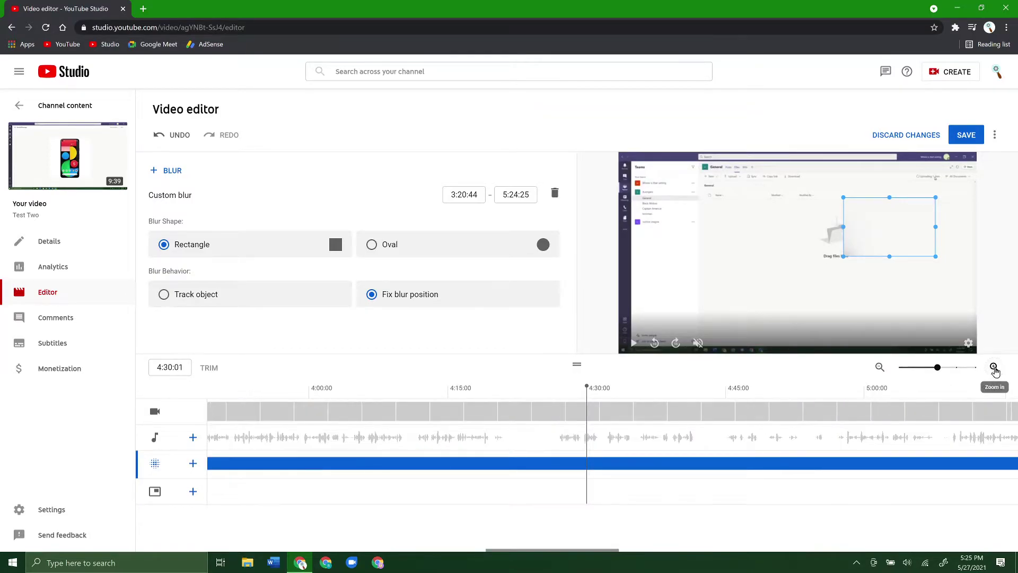
{"action": "left_click", "coordinate": [623, 419]}
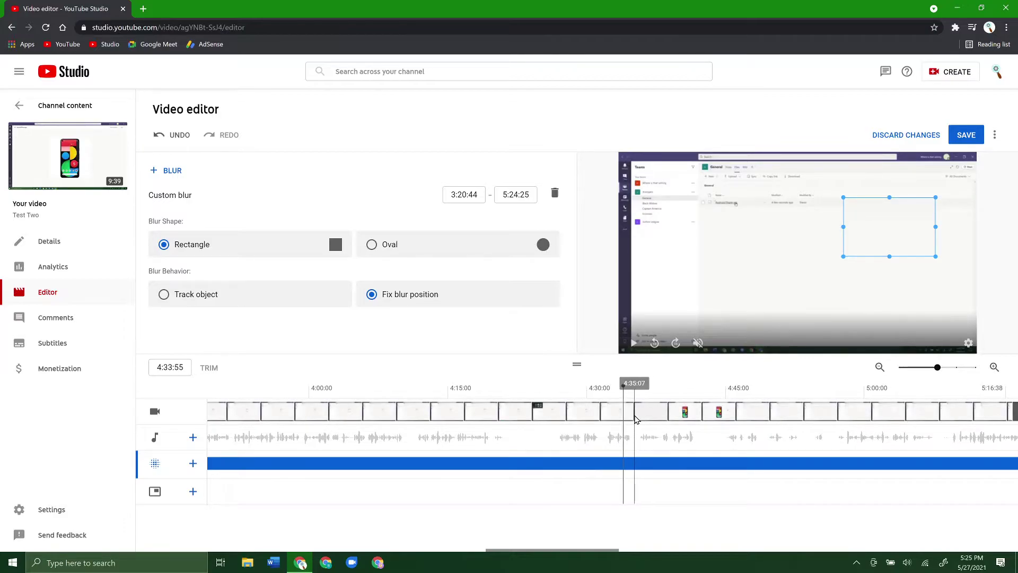
{"action": "left_click", "coordinate": [620, 419]}
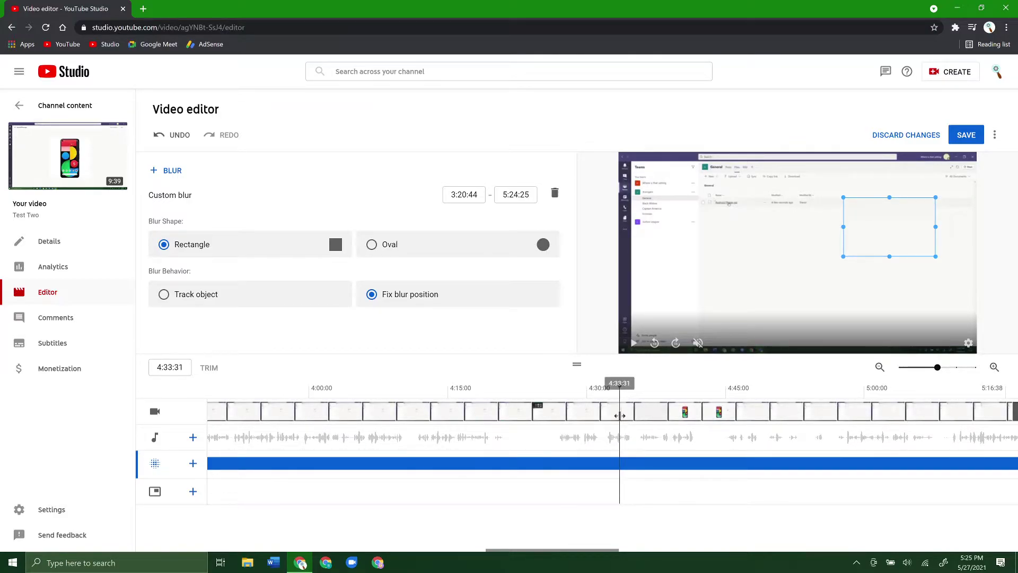
{"action": "left_click", "coordinate": [991, 370]}
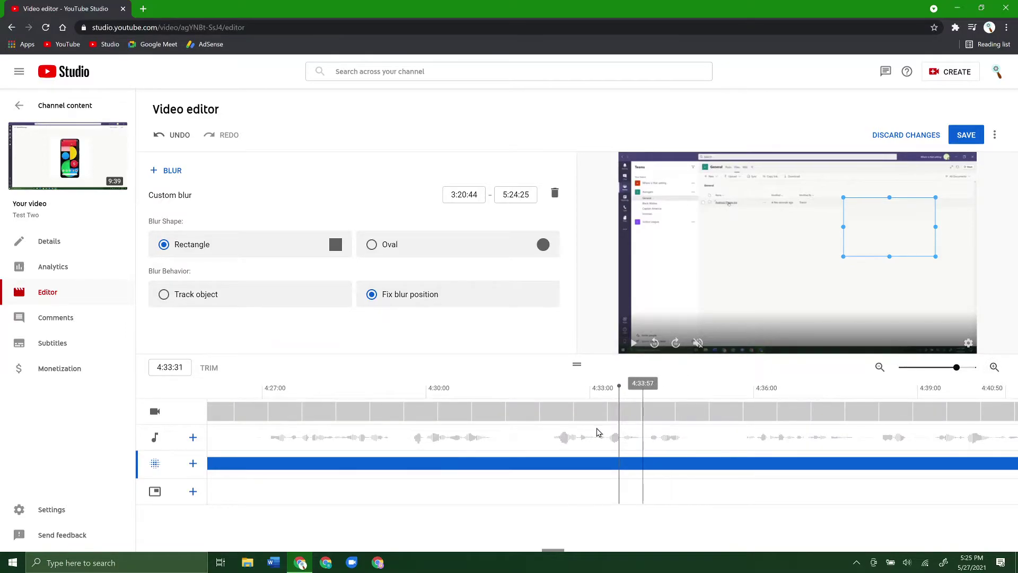
{"action": "left_click", "coordinate": [510, 417]}
{"action": "left_click", "coordinate": [517, 416]}
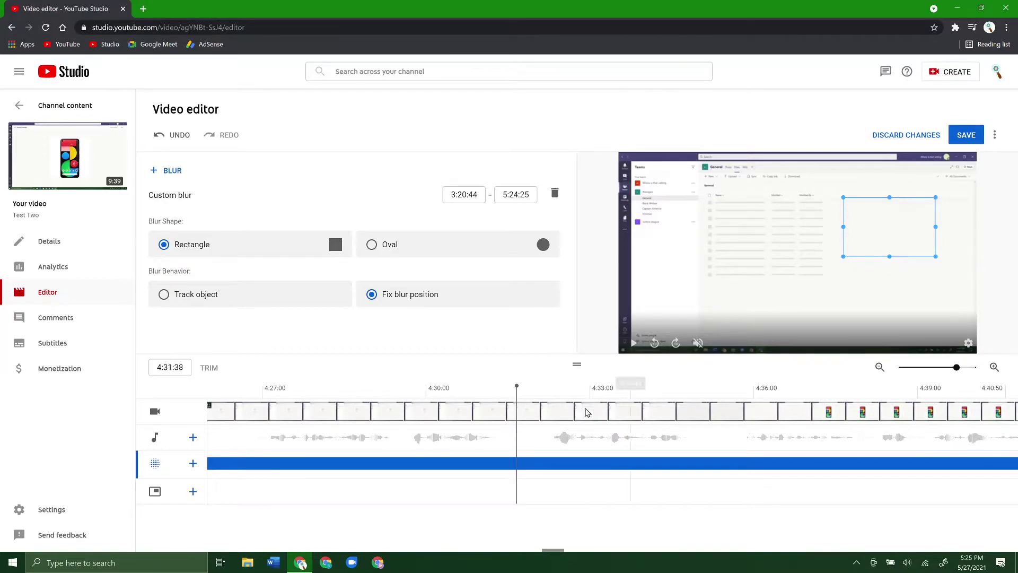
Set the blur's end time to 4:31:38, copied from the playhead time.
{"action": "left_click", "coordinate": [168, 367]}
{"action": "key", "text": "ctrl+c"}
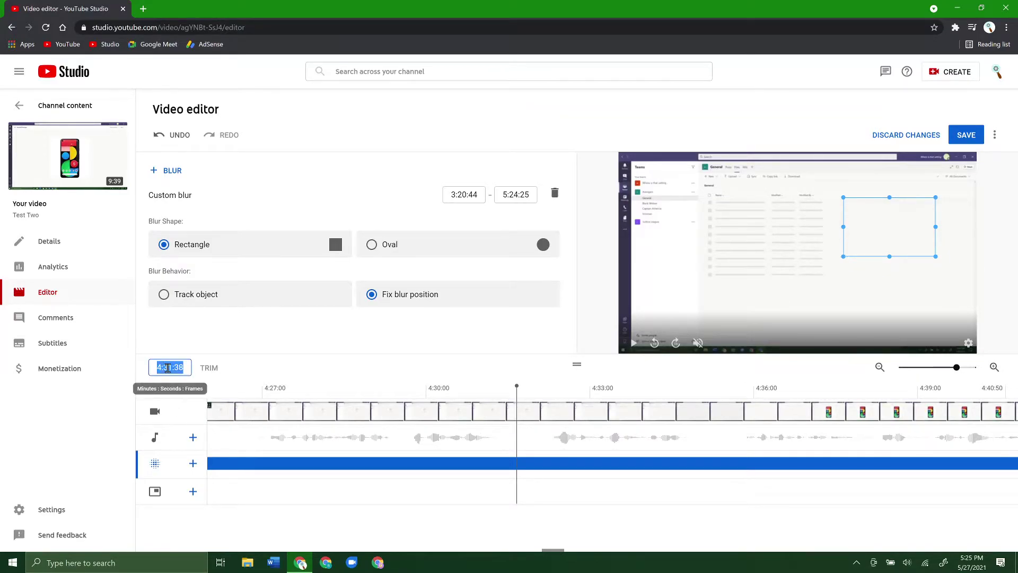
{"action": "left_click", "coordinate": [511, 194]}
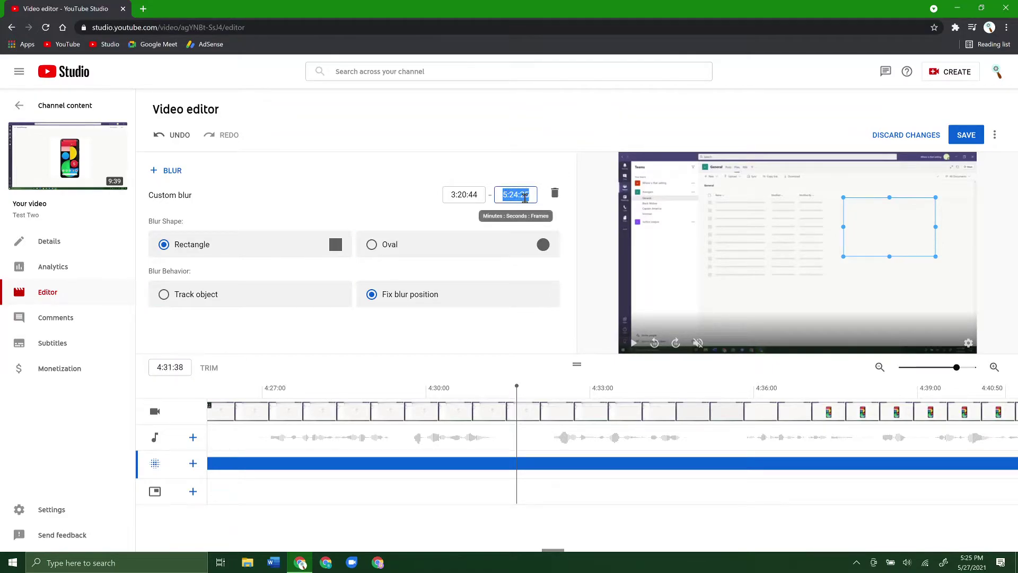
{"action": "key", "text": "ctrl+v"}
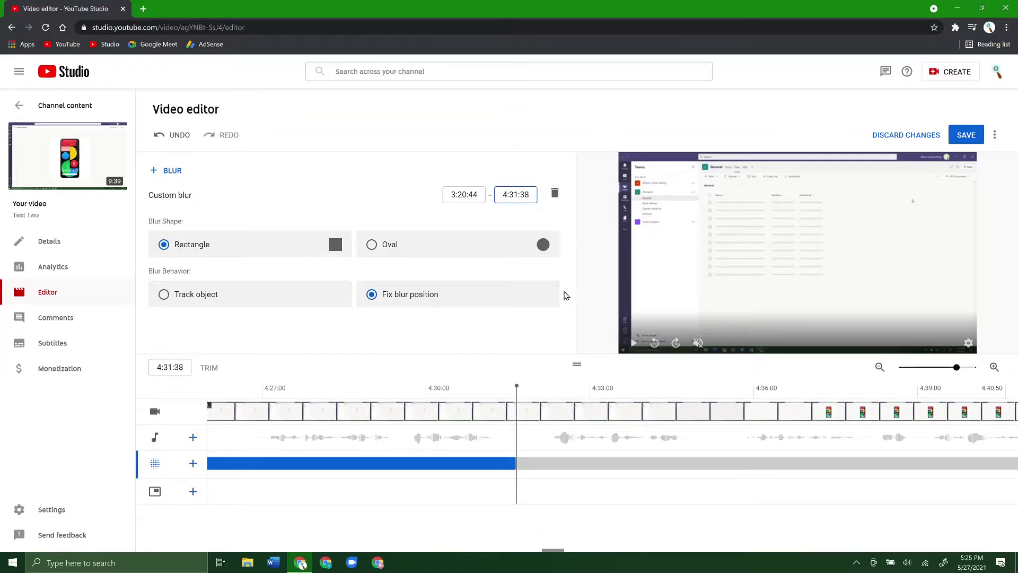
With the playhead inside the blur's time range, move the blur rectangle over the folder graphic.
{"action": "left_click", "coordinate": [881, 367]}
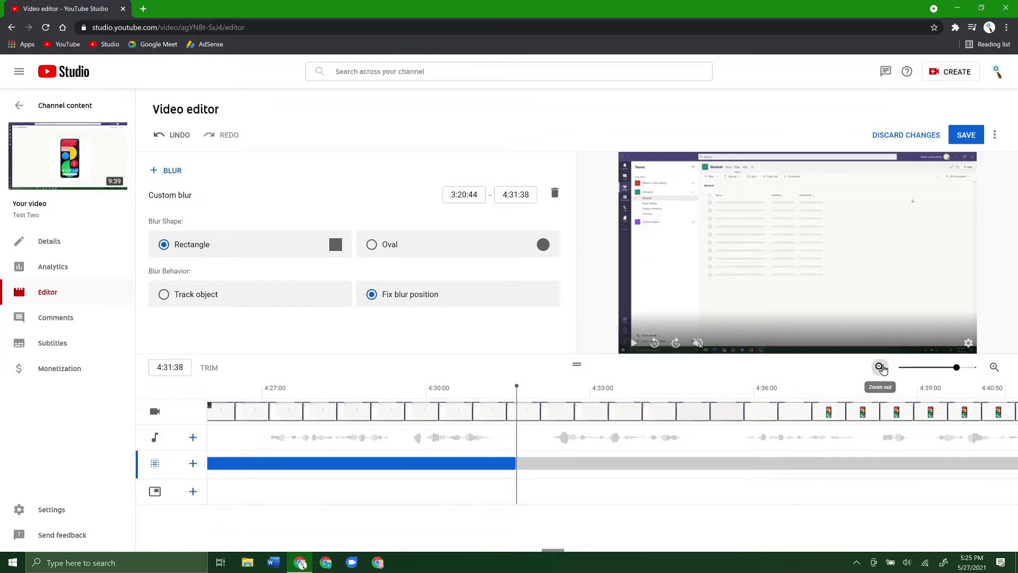
{"action": "left_click", "coordinate": [880, 367]}
{"action": "left_click", "coordinate": [553, 425]}
{"action": "left_click_drag", "start_coordinate": [898, 228], "coordinate": [838, 241]}
Play the preview just before the blur, at its start and near its end to check its coverage.
{"action": "left_click", "coordinate": [478, 412]}
{"action": "key", "text": "space"}
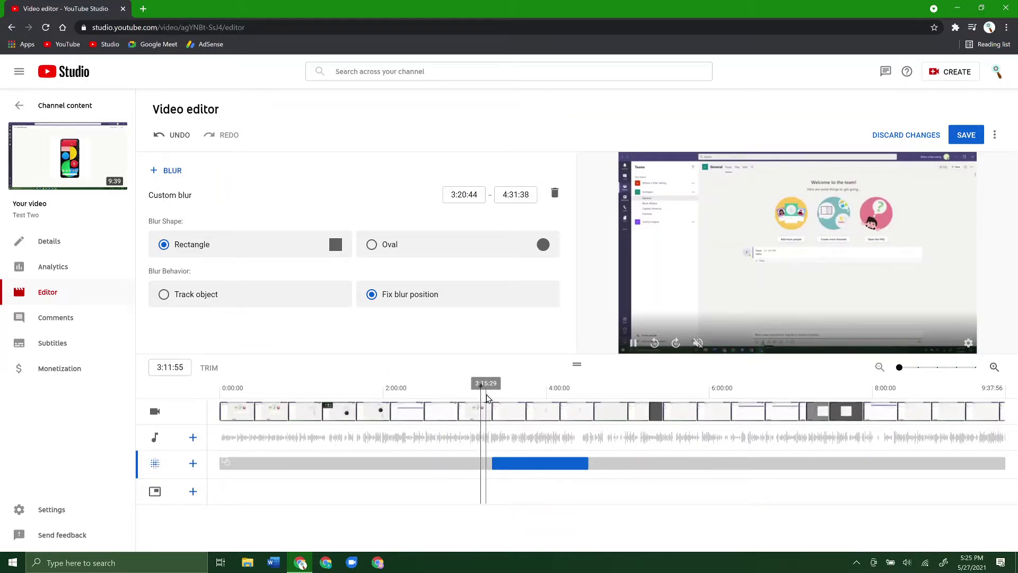
{"action": "left_click", "coordinate": [493, 393]}
{"action": "key", "text": "space"}
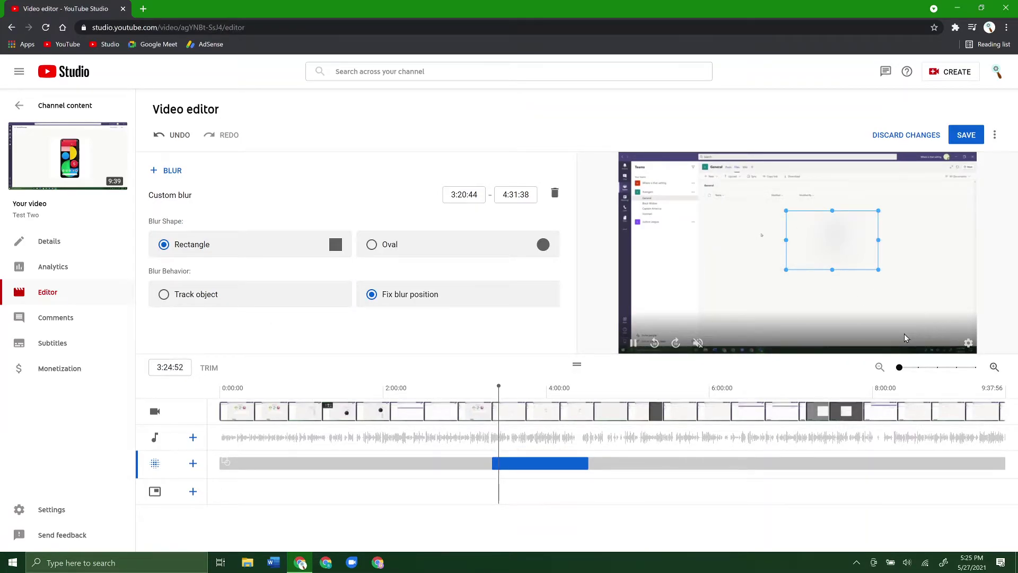
{"action": "left_click", "coordinate": [580, 408]}
{"action": "key", "text": "space"}
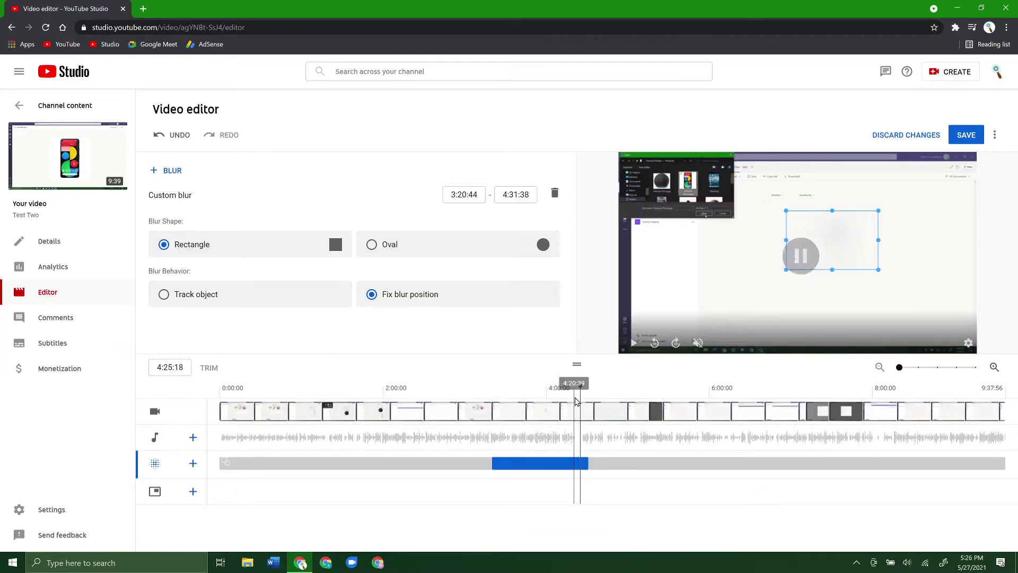
Add a second custom blur with the playhead at 6:43:52.
{"action": "left_click", "coordinate": [434, 409]}
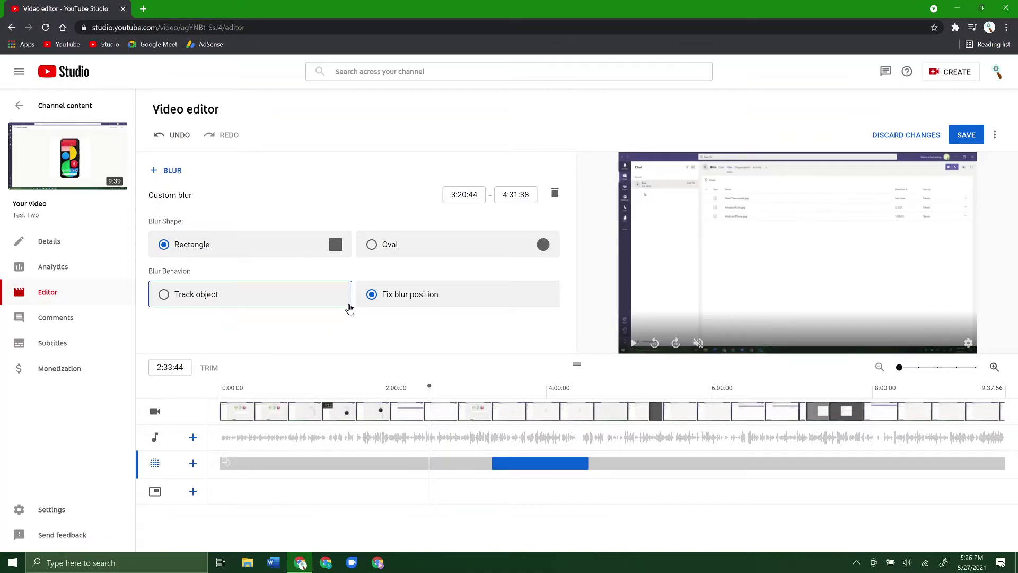
{"action": "left_click", "coordinate": [743, 424]}
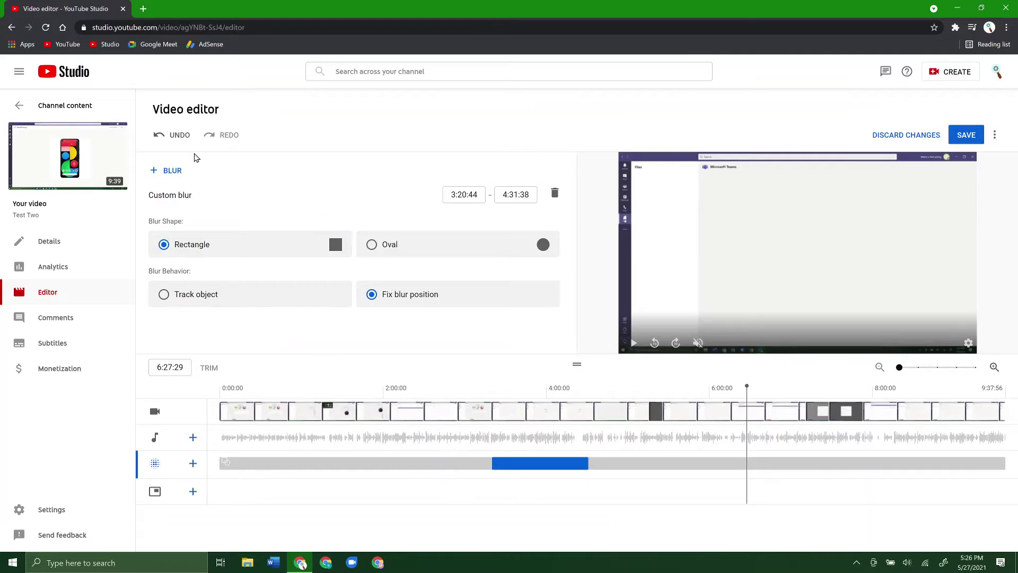
{"action": "left_click", "coordinate": [769, 414]}
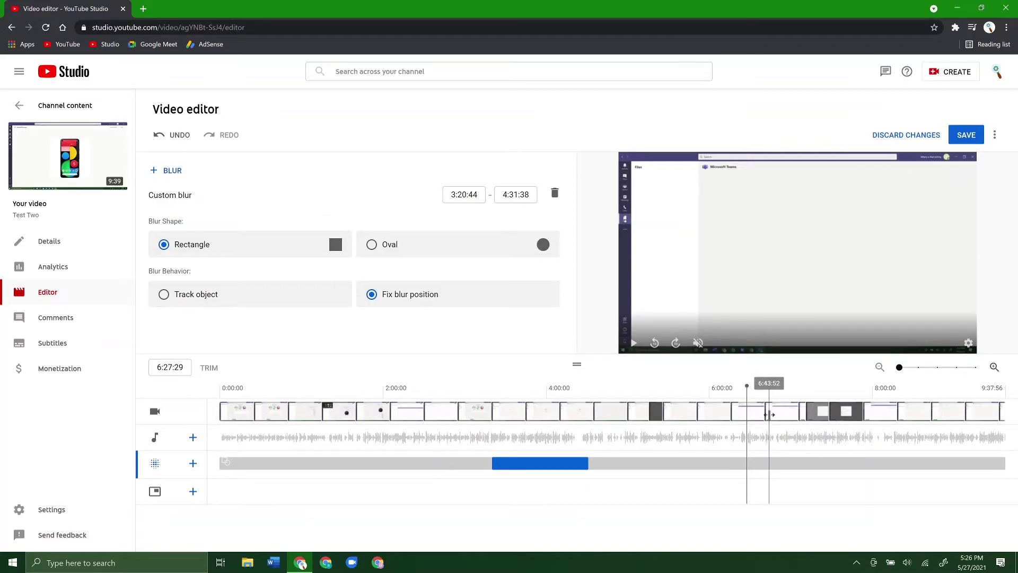
{"action": "left_click", "coordinate": [171, 170]}
{"action": "left_click", "coordinate": [272, 191]}
{"action": "left_click", "coordinate": [168, 173]}
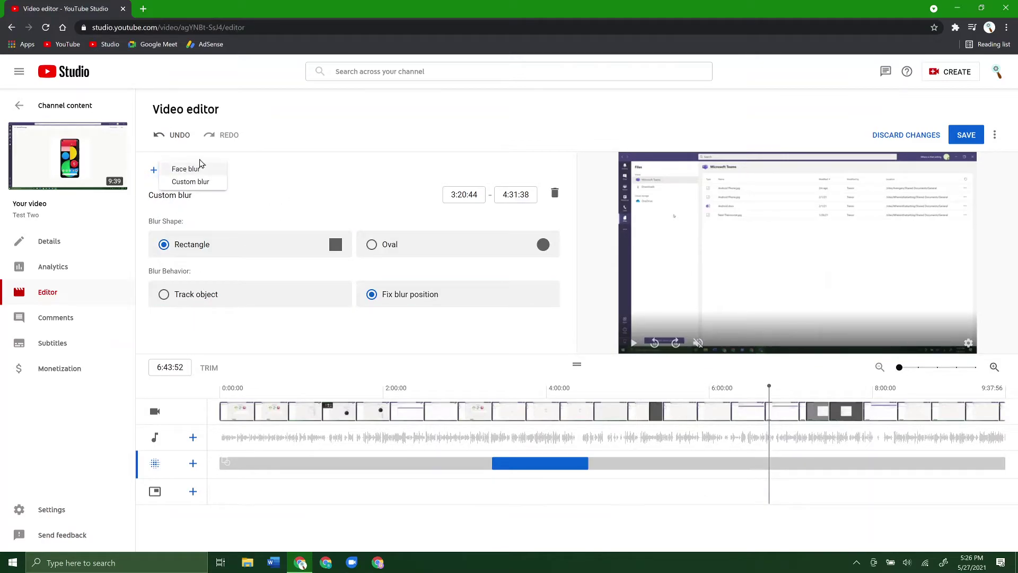
{"action": "left_click", "coordinate": [196, 182]}
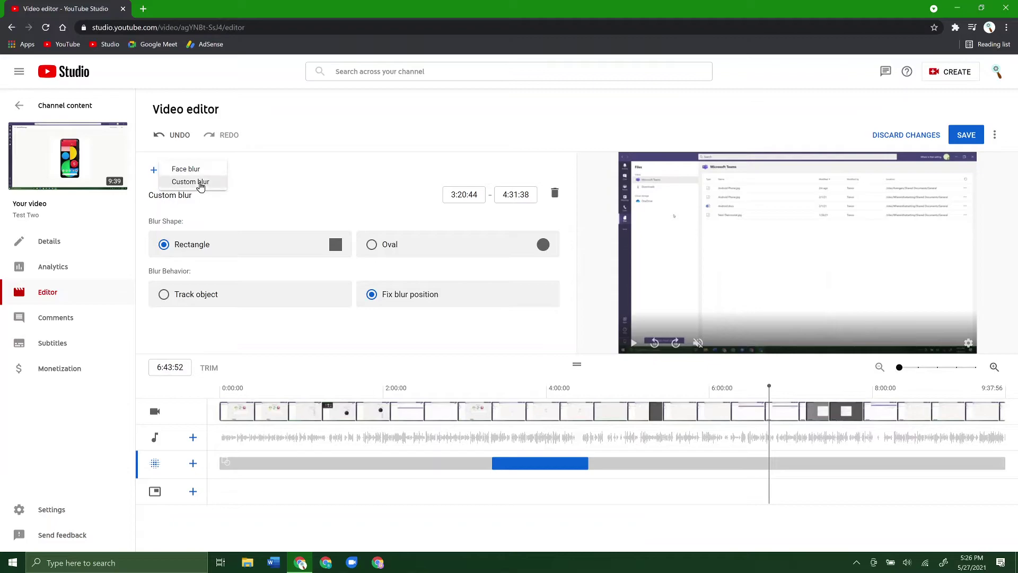
Make the new blur an oval with a fixed position and move it over the file list's location column.
{"action": "left_click", "coordinate": [262, 302]}
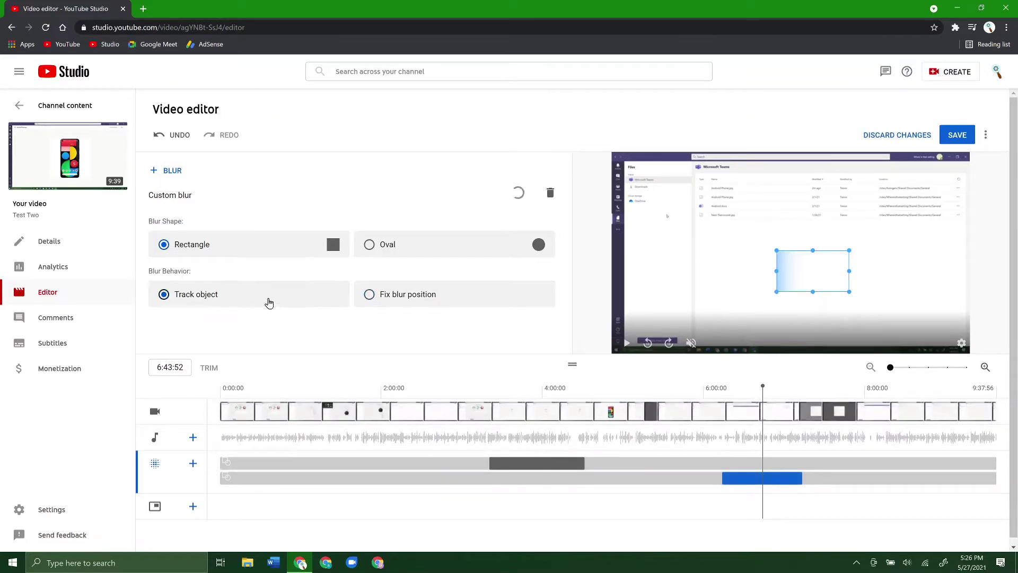
{"action": "left_click", "coordinate": [383, 299]}
{"action": "left_click", "coordinate": [446, 244]}
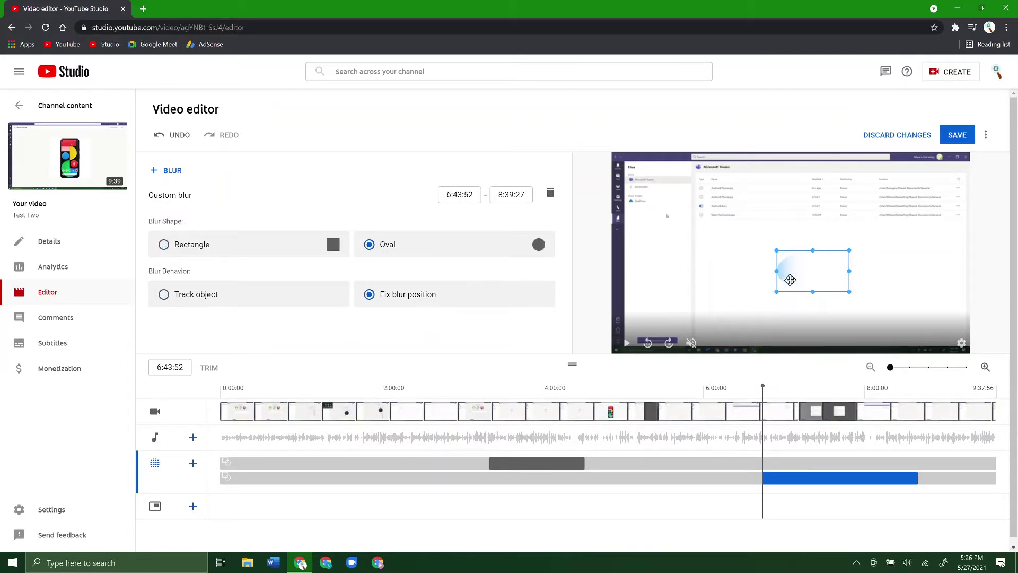
{"action": "left_click_drag", "start_coordinate": [807, 267], "coordinate": [897, 202]}
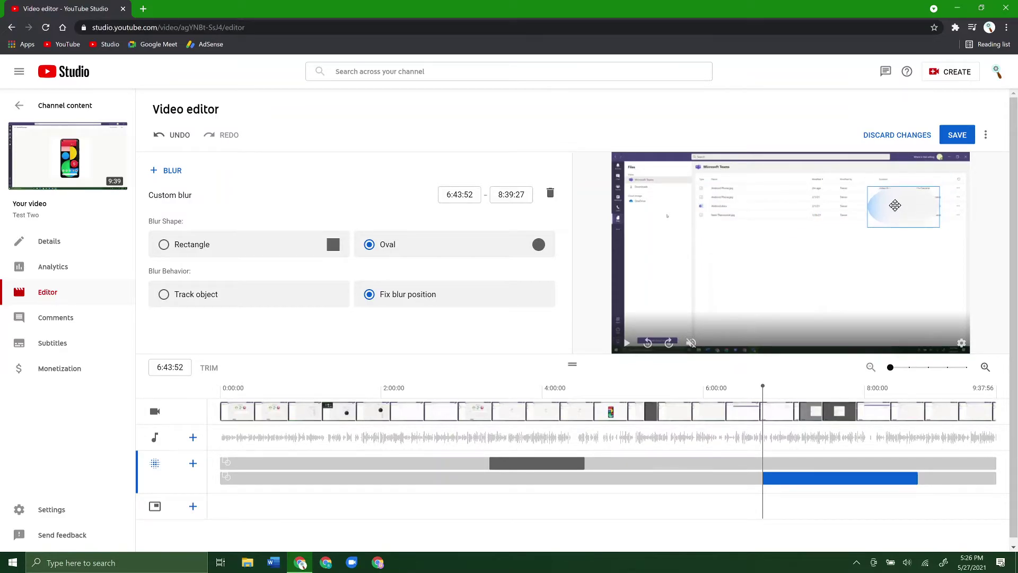
Shift the oval blur's time range to 4:11:29–6:07:04, then enlarge it and move it over the Teams channel list.
{"action": "left_click", "coordinate": [612, 412]}
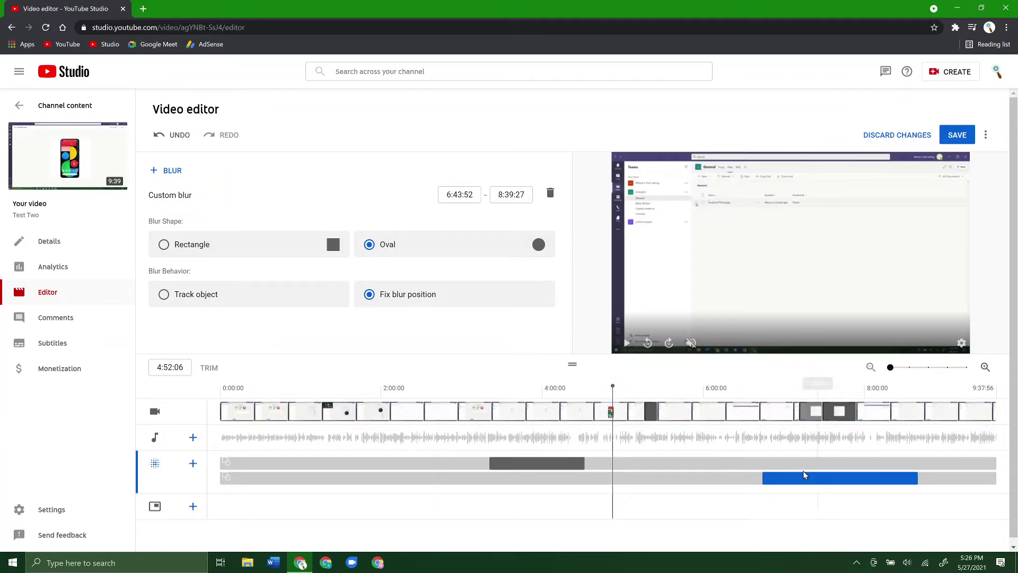
{"action": "left_click_drag", "start_coordinate": [810, 478], "coordinate": [607, 486]}
{"action": "left_click_drag", "start_coordinate": [916, 216], "coordinate": [748, 258]}
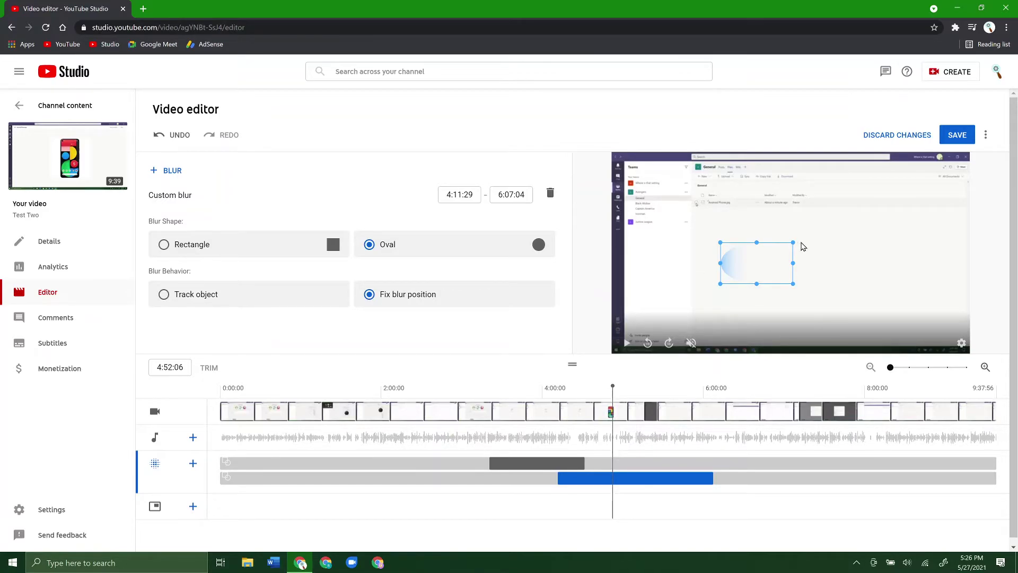
{"action": "left_click_drag", "start_coordinate": [795, 248], "coordinate": [845, 206]}
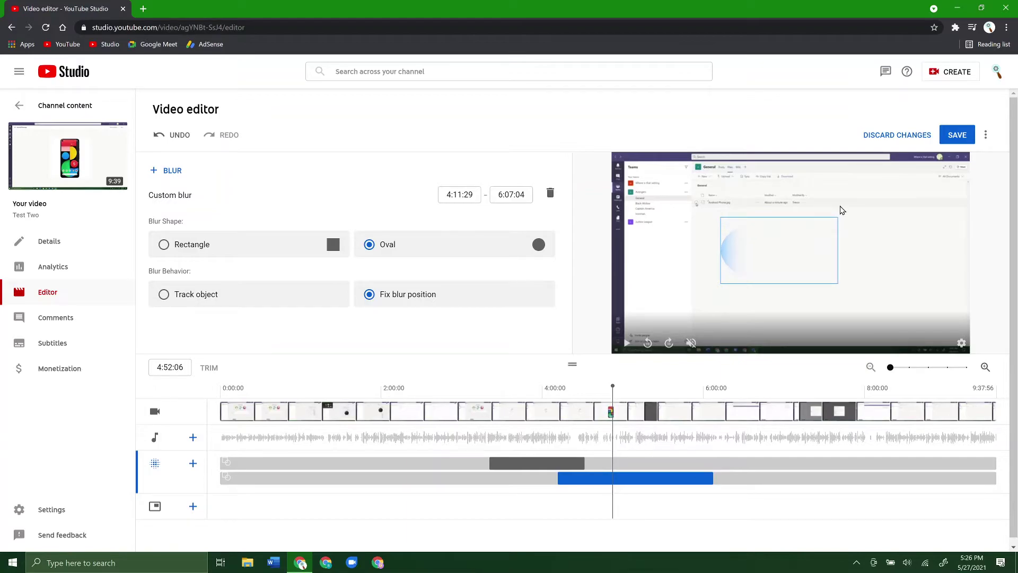
{"action": "left_click_drag", "start_coordinate": [778, 244], "coordinate": [691, 202]}
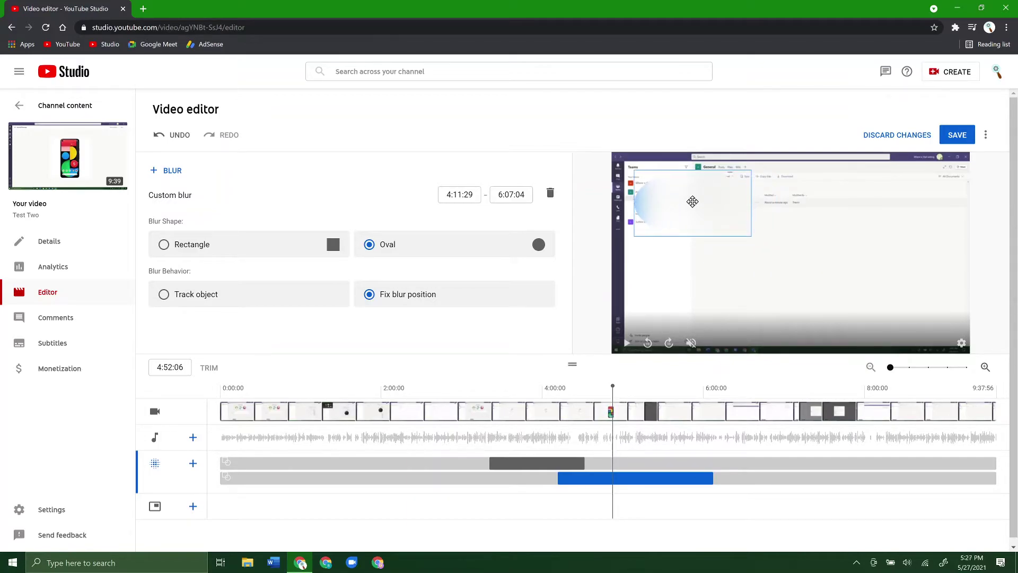
Add two more custom blurs, leaving both as rectangles that track an object.
{"action": "left_click", "coordinate": [173, 175]}
{"action": "left_click", "coordinate": [183, 180]}
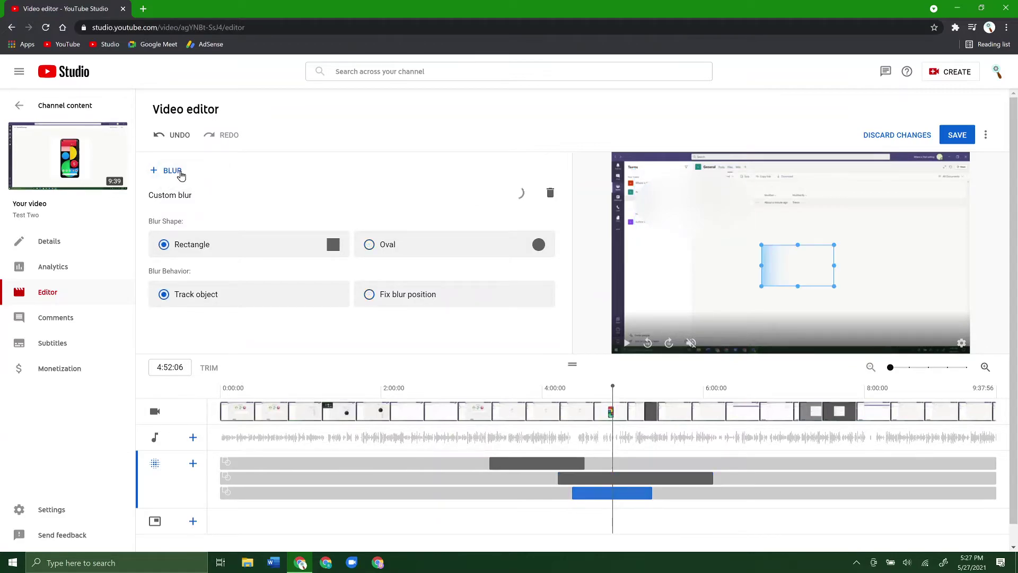
{"action": "left_click", "coordinate": [182, 174]}
{"action": "left_click", "coordinate": [180, 182]}
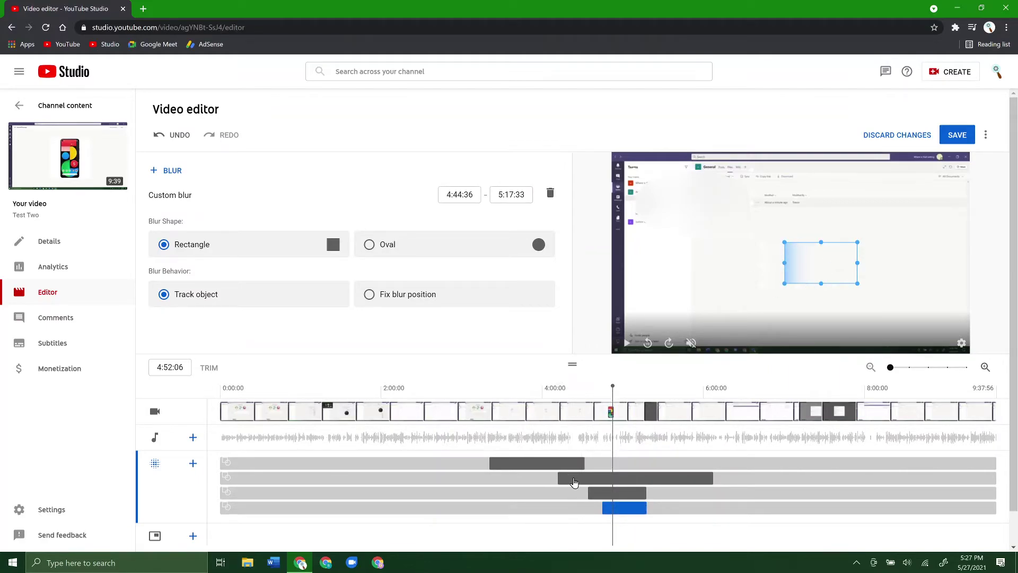
Select the blur segments on the timeline in turn to view each one's time range and settings.
{"action": "left_click", "coordinate": [573, 481]}
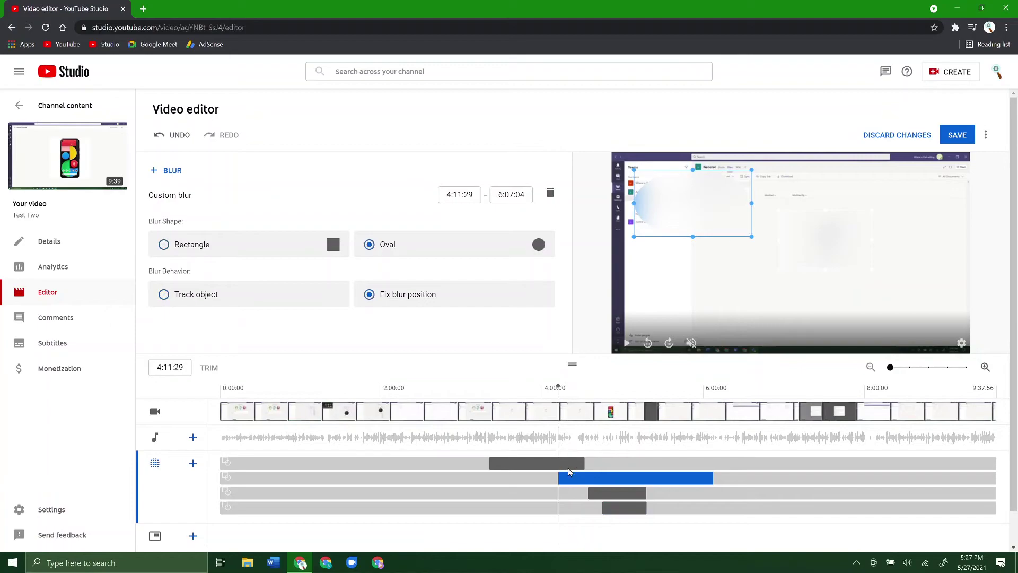
{"action": "left_click", "coordinate": [625, 496]}
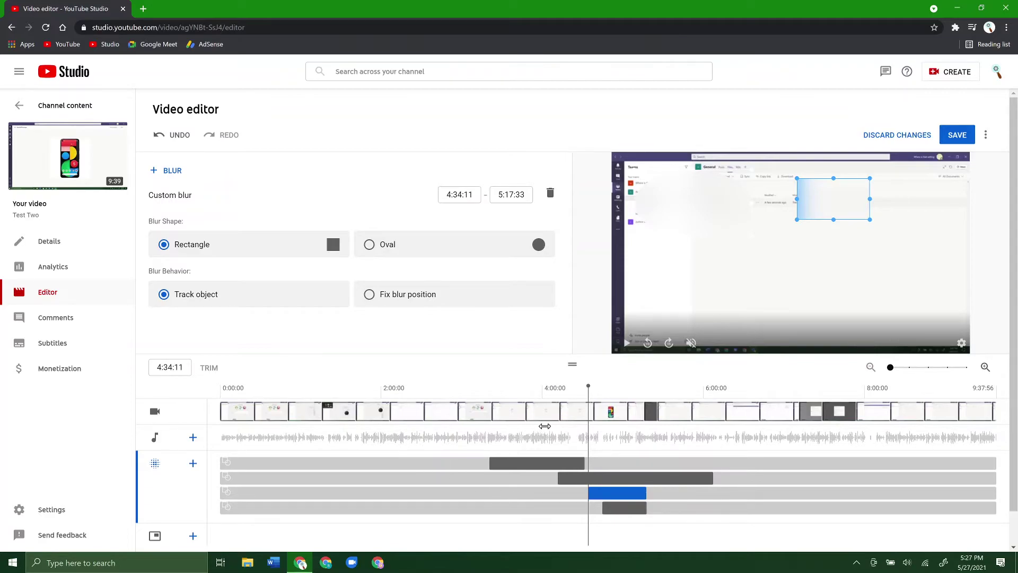
{"action": "left_click", "coordinate": [618, 479]}
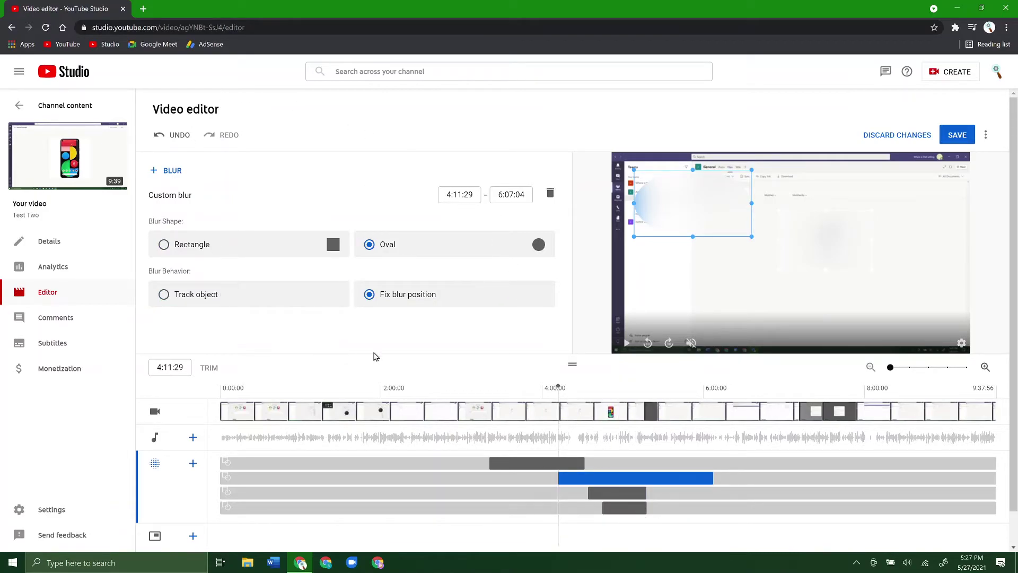
{"action": "left_click", "coordinate": [553, 465]}
Delete the two extra tracked rectangle blurs, starting at 4:44:36 and 4:34:11.
{"action": "left_click", "coordinate": [627, 511]}
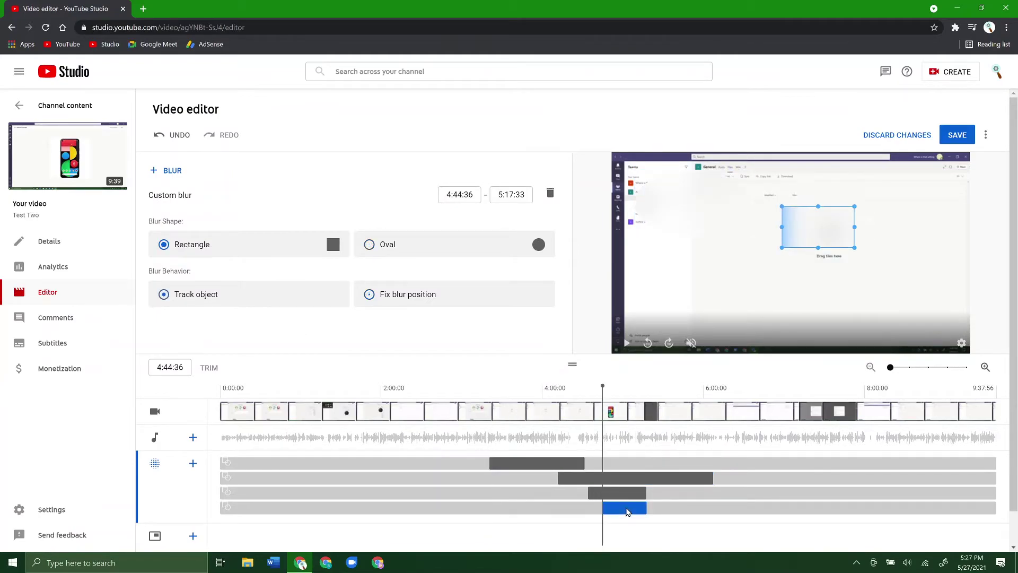
{"action": "left_click", "coordinate": [550, 194]}
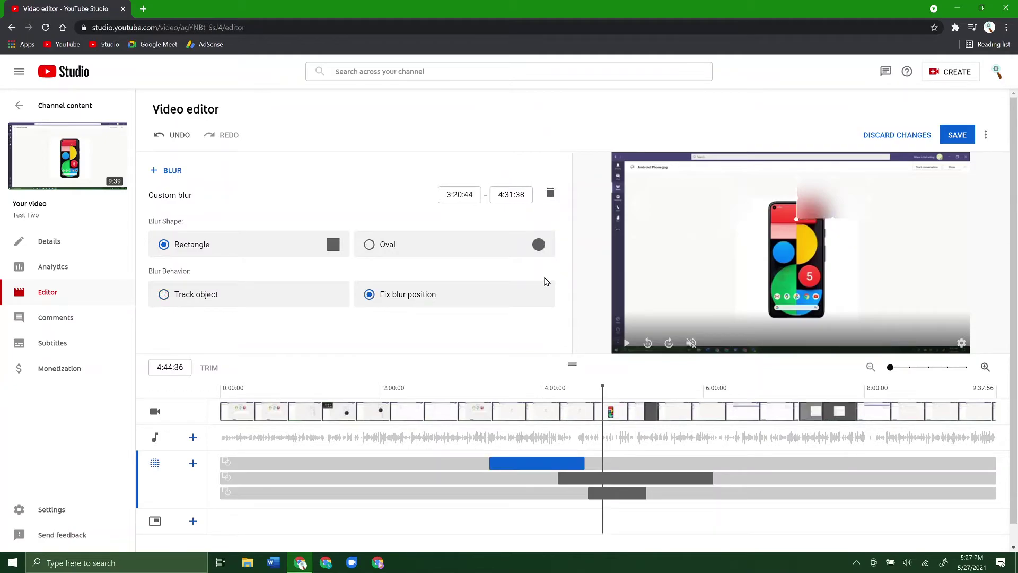
{"action": "left_click", "coordinate": [636, 497]}
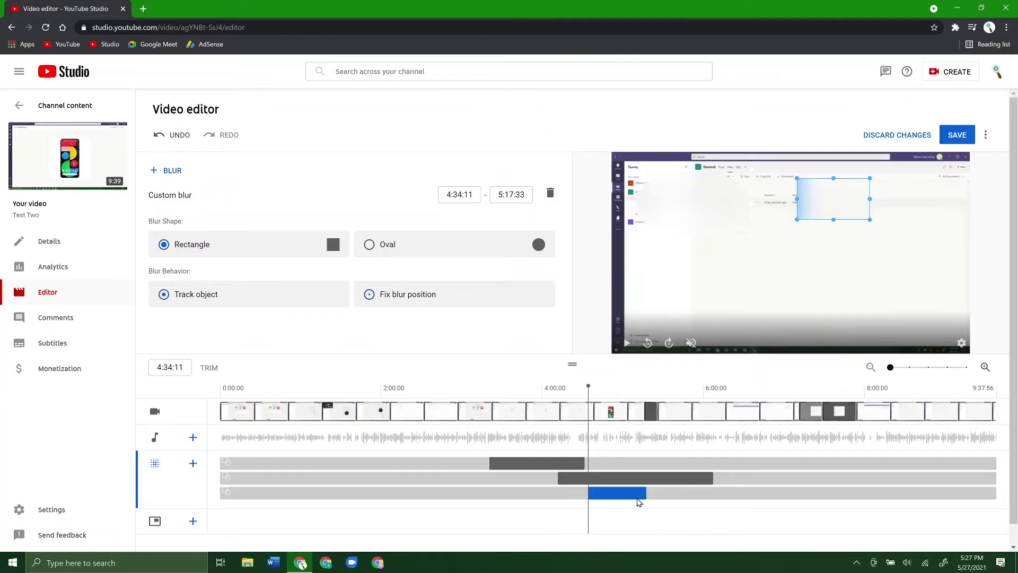
{"action": "left_click", "coordinate": [549, 193]}
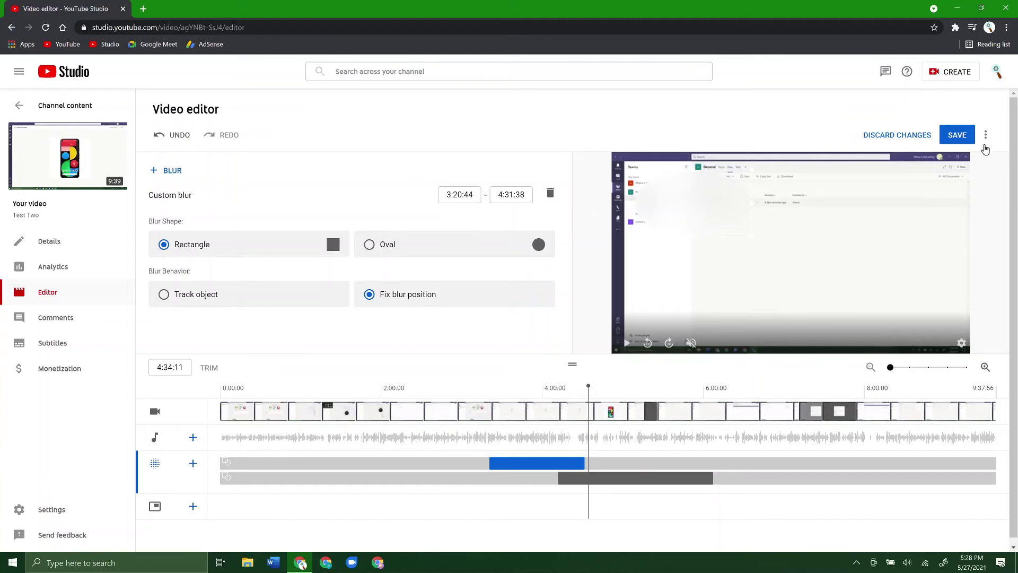
Save the blur edits to the video, confirm the save, and return to the channel content page.
{"action": "left_click", "coordinate": [957, 135]}
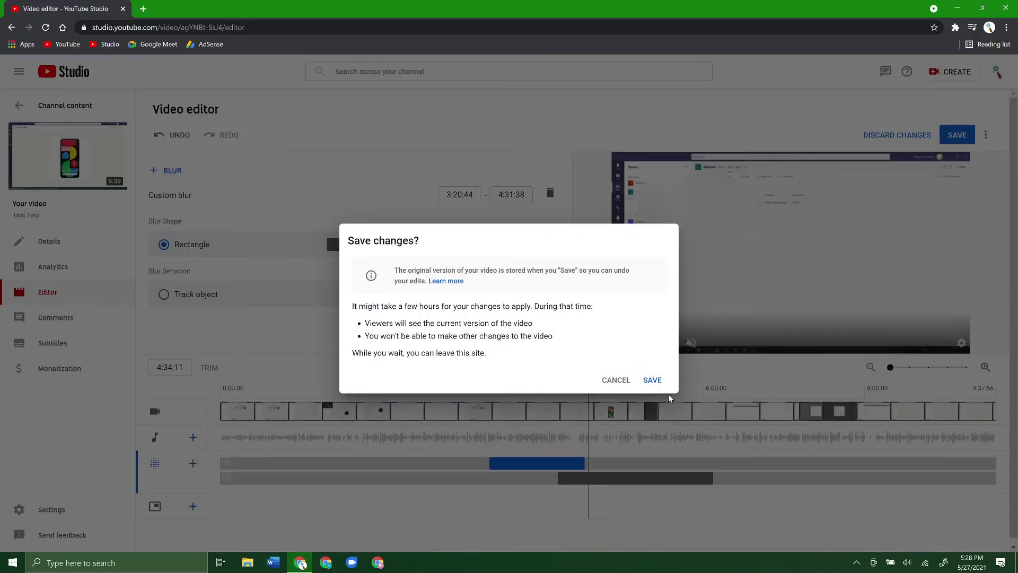
{"action": "left_click", "coordinate": [653, 381]}
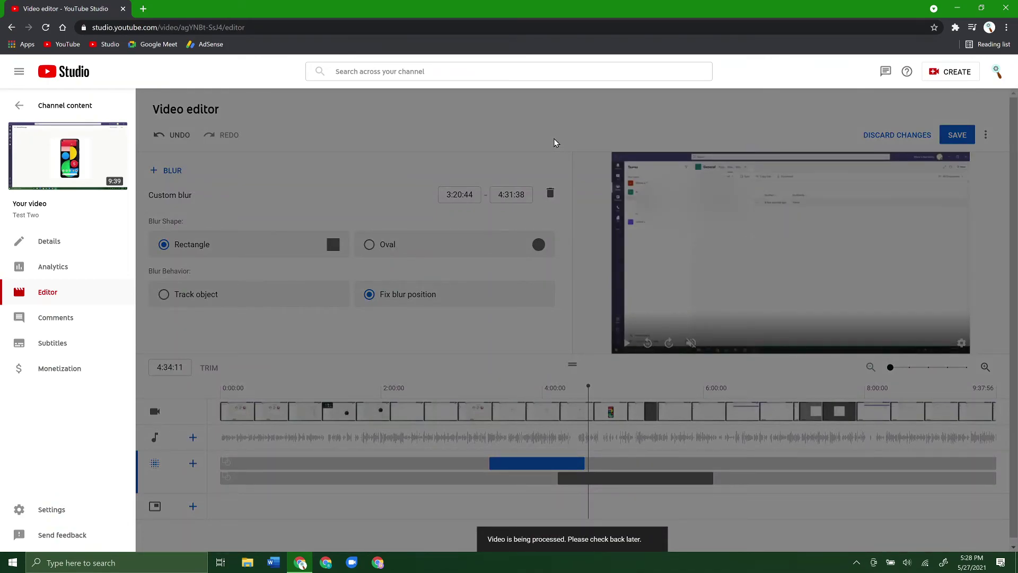
{"action": "left_click", "coordinate": [70, 102]}
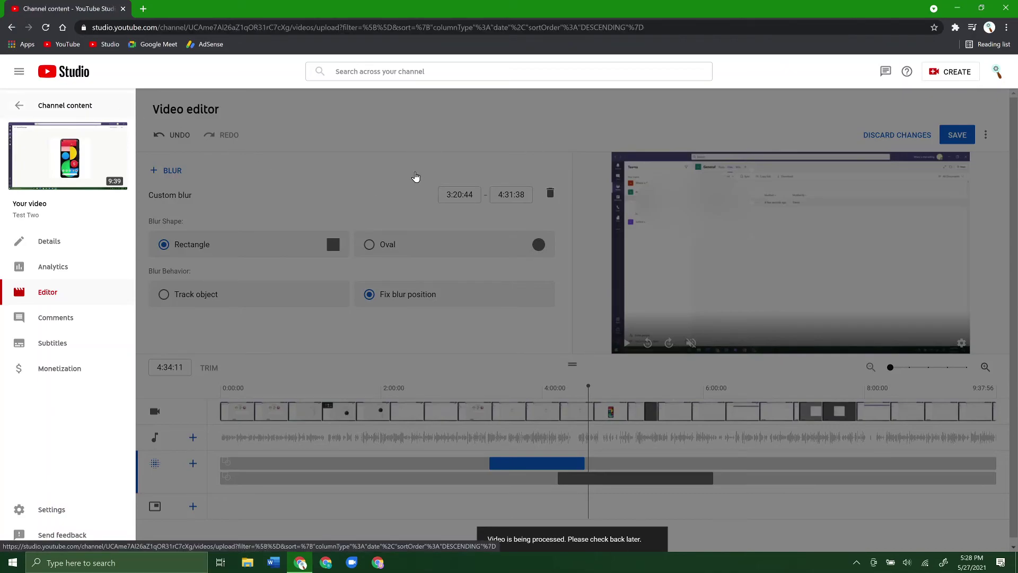
{"action": "left_click", "coordinate": [56, 109]}
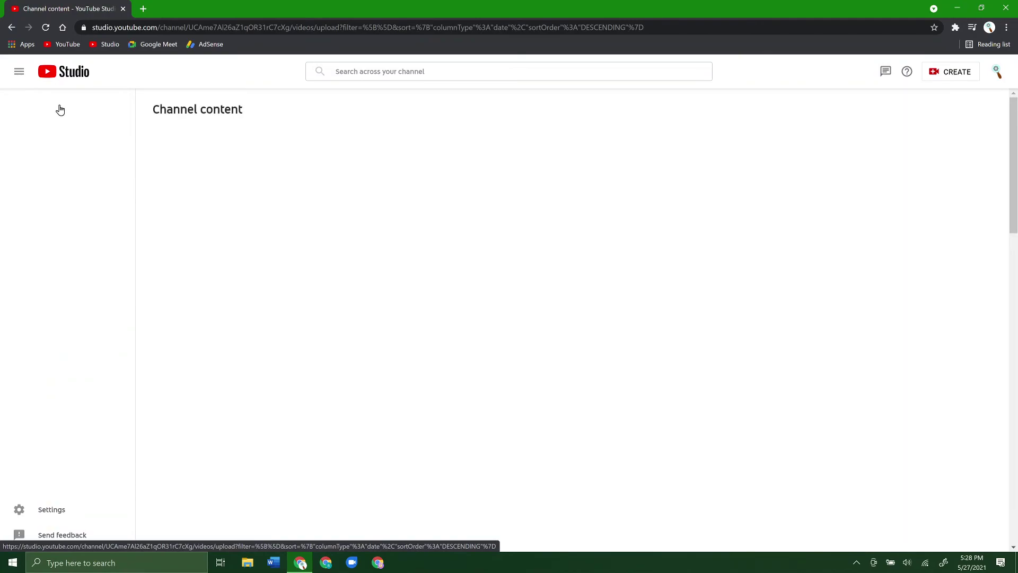